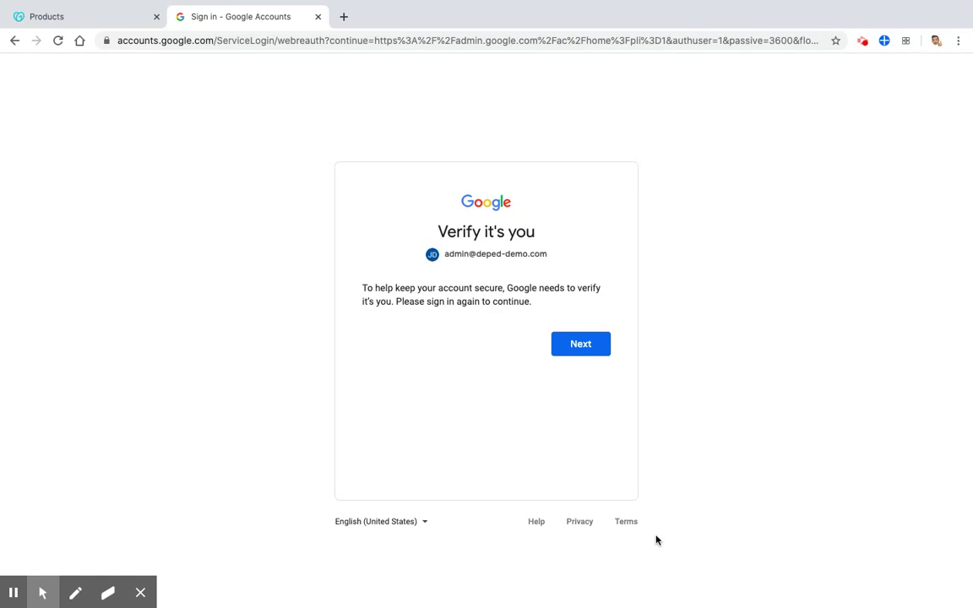
Switch to the other desktop showing the Gmail inbox with the G Suite emails
key("ctrl+Left")
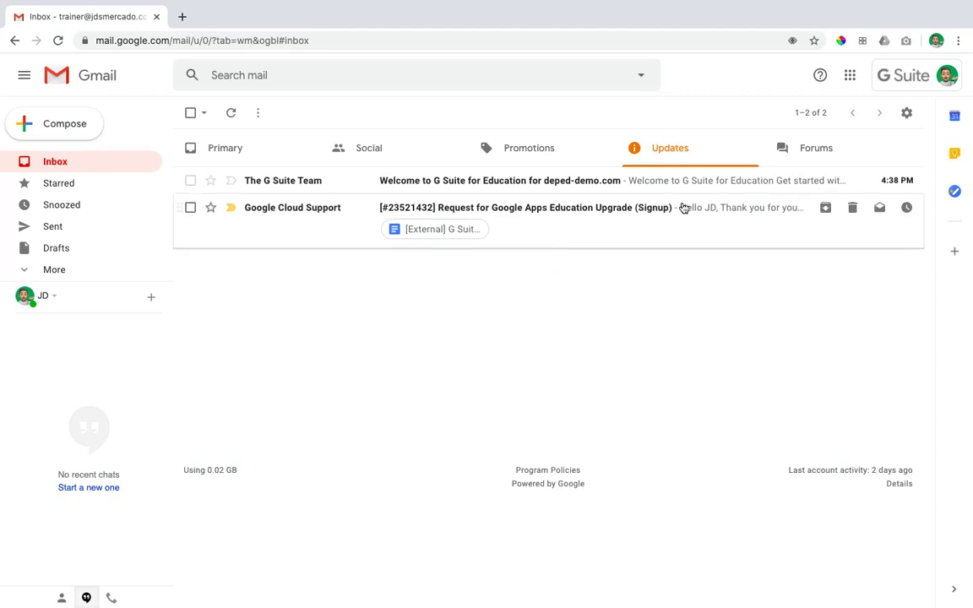
Read the Google Cloud Support upgrade email, then open the Welcome to G Suite for Education email
left_click(573, 228)
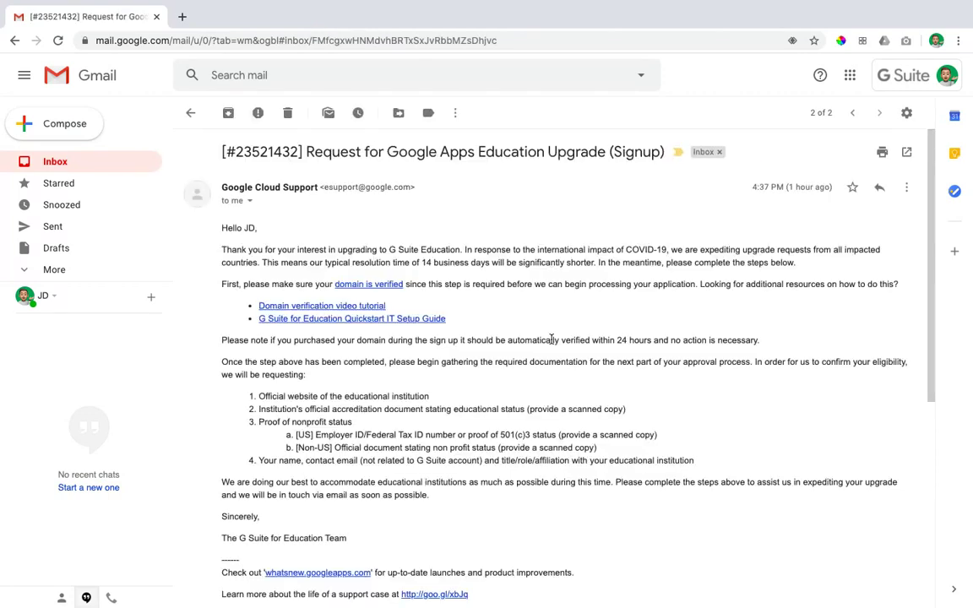
scroll(551, 341, "down", 1)
scroll(552, 341, "up", 1)
left_click(190, 113)
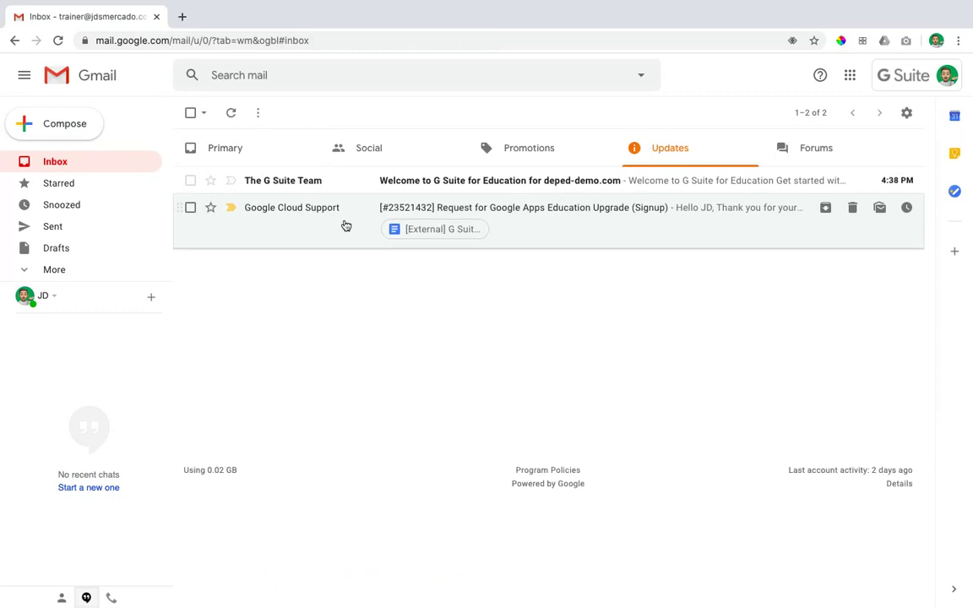
left_click(376, 180)
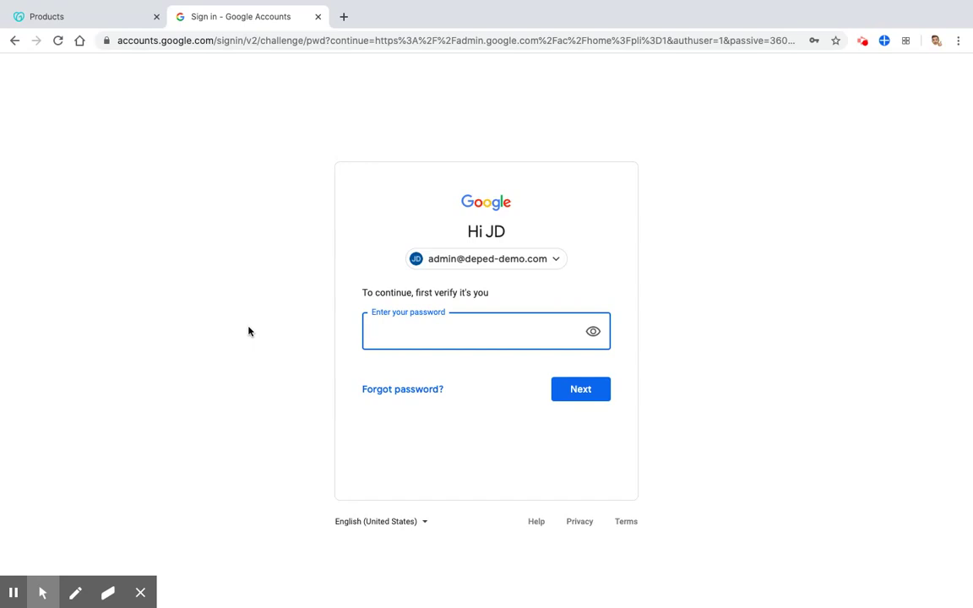
Sign in with the admin password, accept the new account terms, and decline saving the password
type("••••••••••••••")
key("Return")
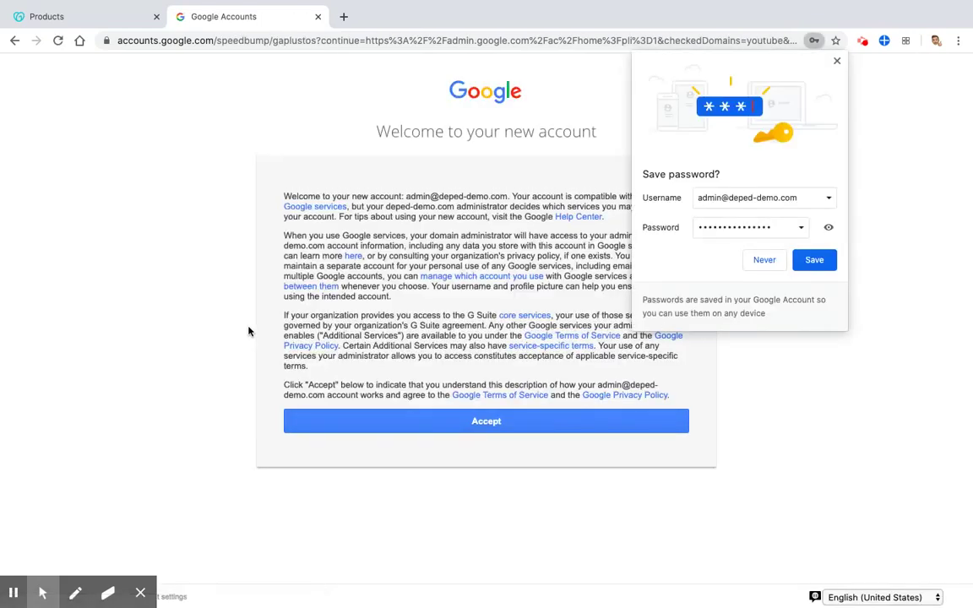
left_click(457, 421)
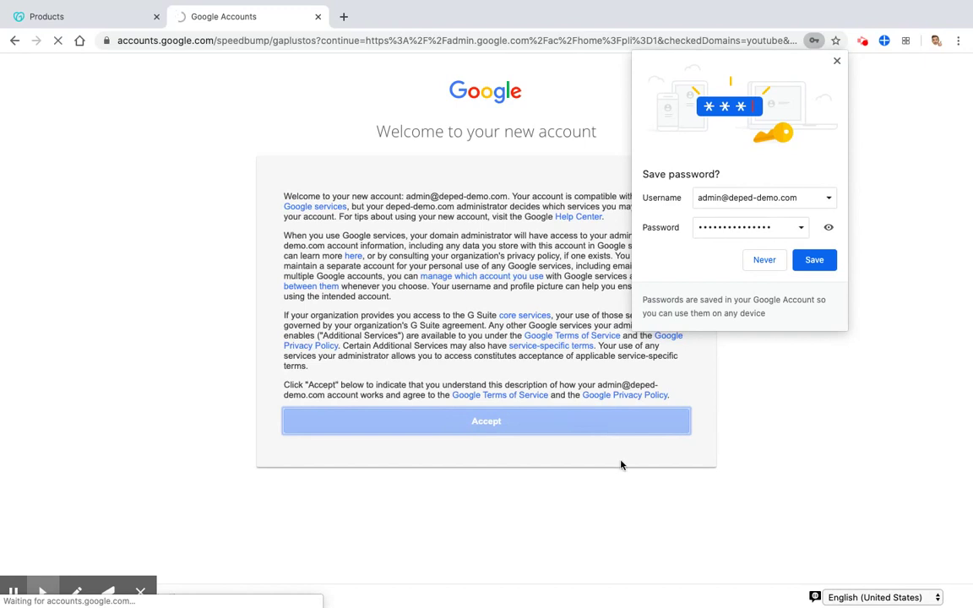
left_click(764, 260)
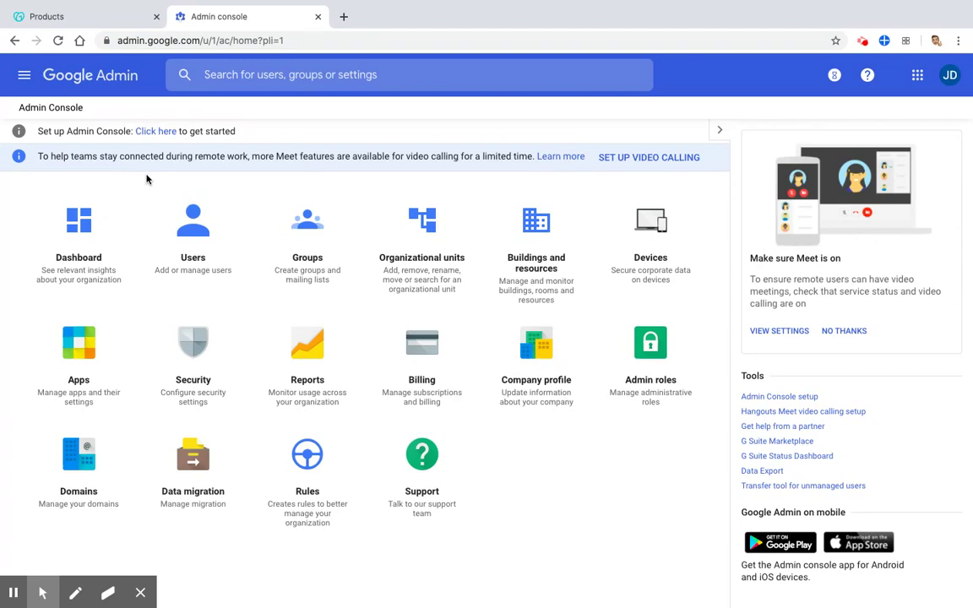
Open the Admin Console setup guide from the banner link and proceed past the welcome dialog
left_click(156, 133)
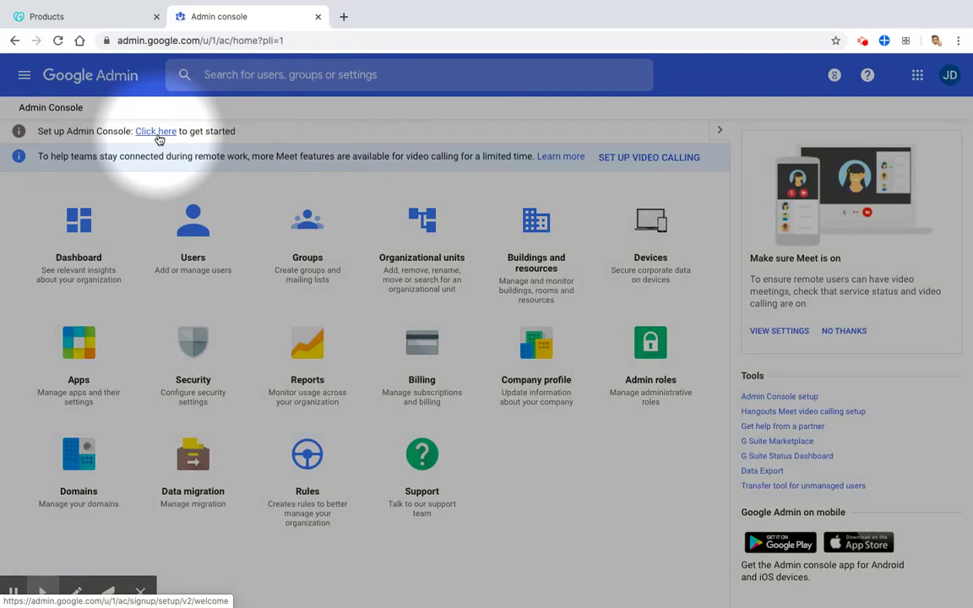
left_click(156, 133)
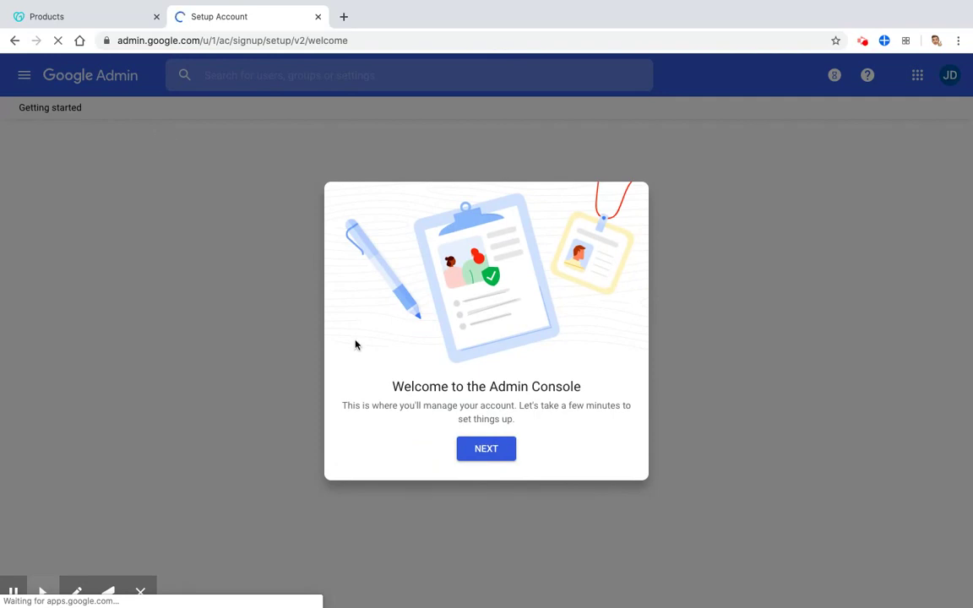
left_click(479, 452)
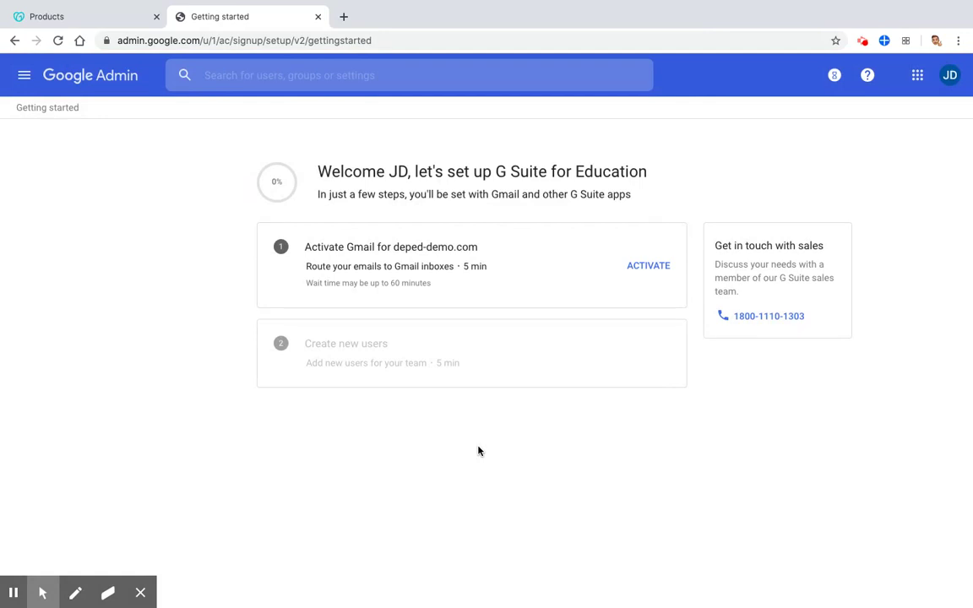
Start the Activate Gmail wizard for deped-demo.com
left_click(647, 265)
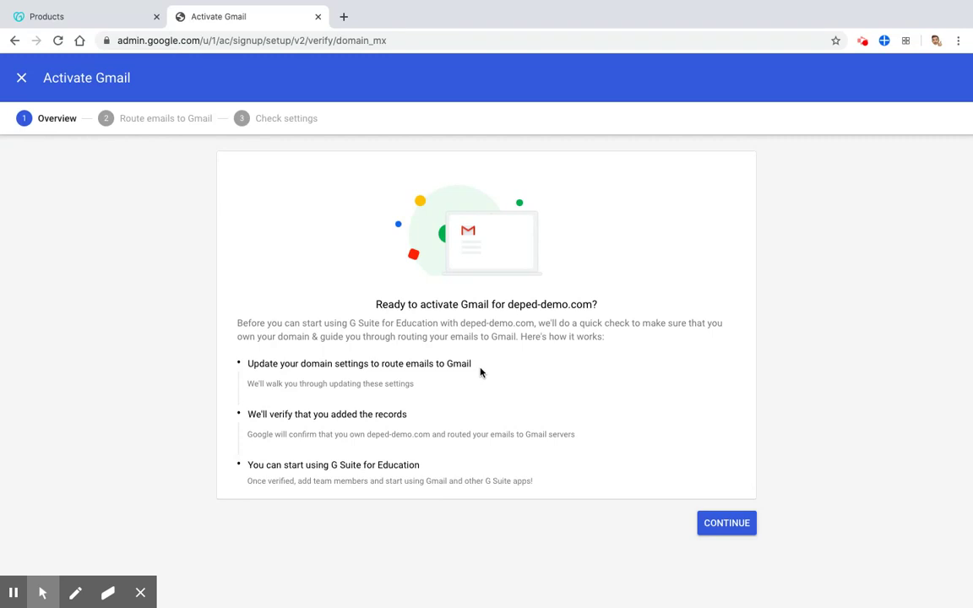
Continue to the Route emails to Gmail step and read through the GoDaddy MX-record instructions
left_click(725, 527)
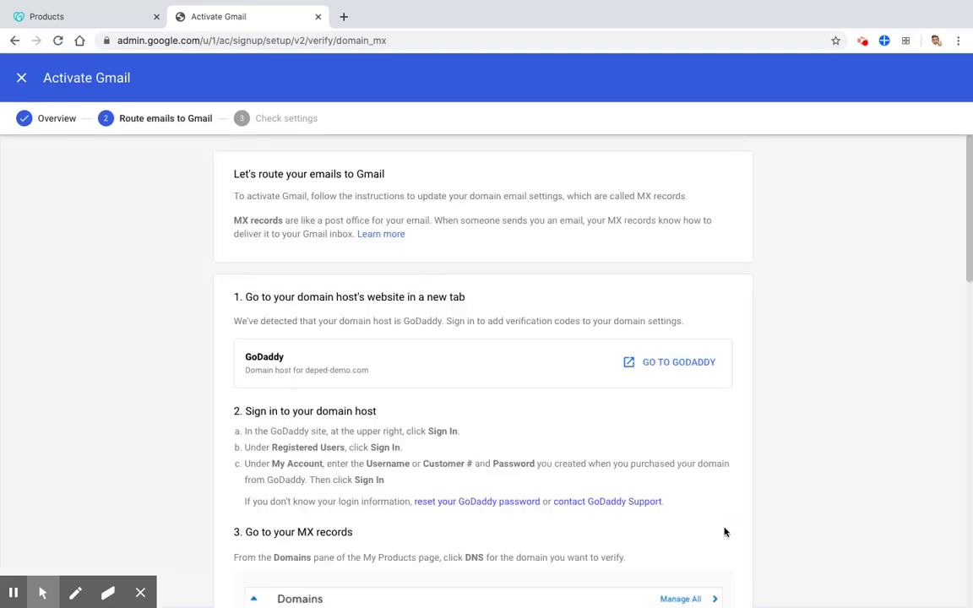
scroll(625, 445, "down", 3)
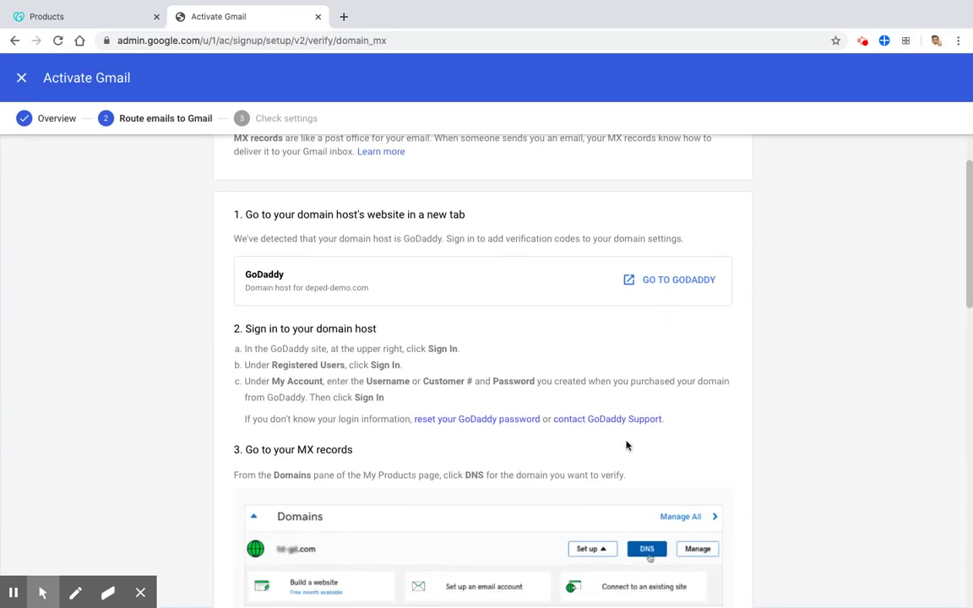
scroll(626, 445, "up", 1)
scroll(626, 445, "down", 2)
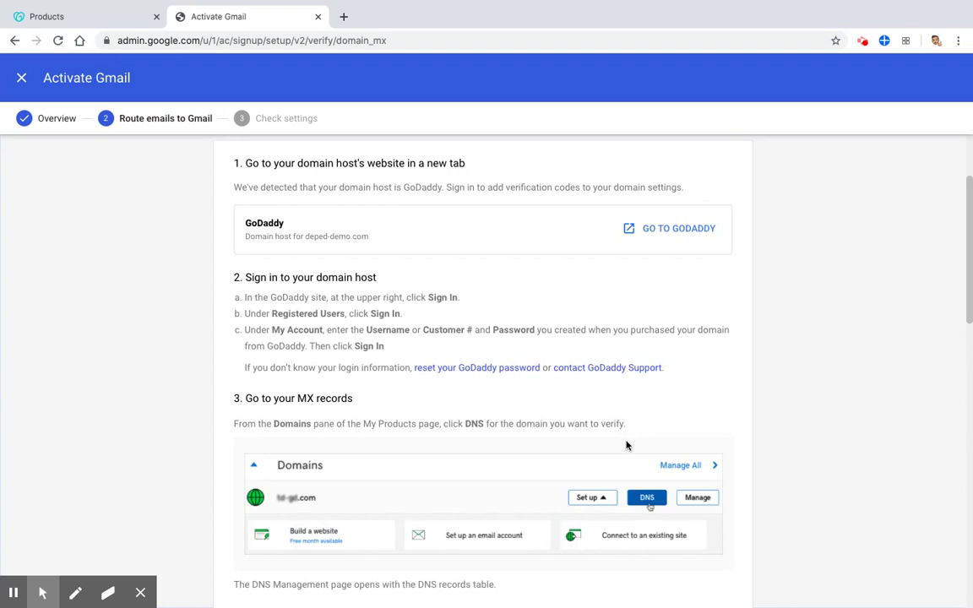
scroll(377, 332, "down", 1)
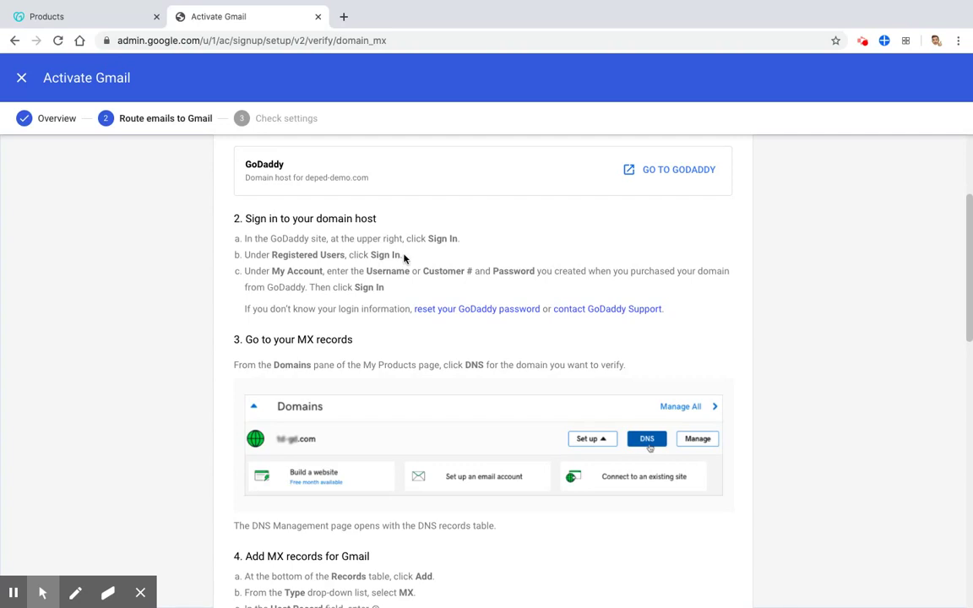
scroll(404, 257, "down", 2)
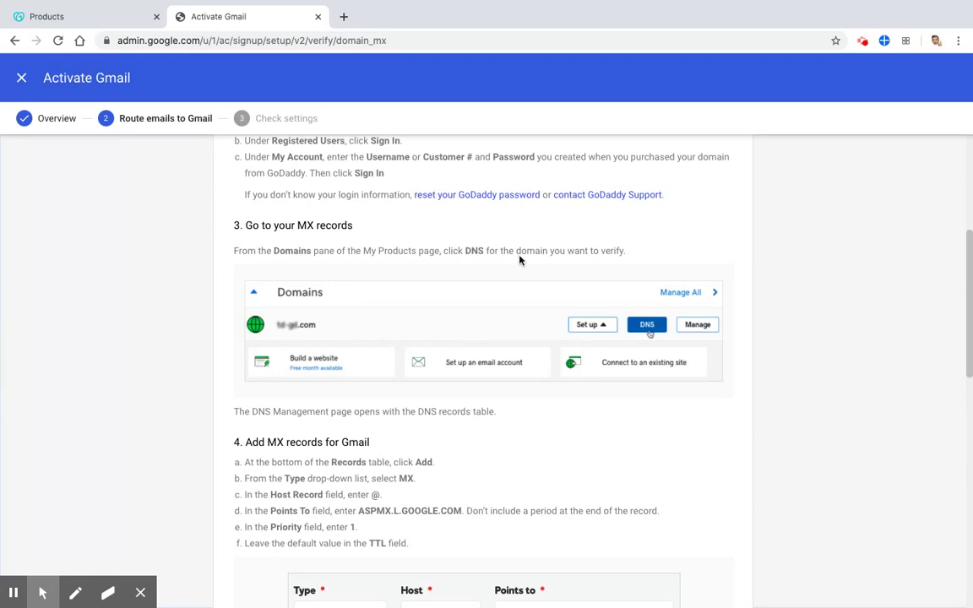
Open GoDaddy's DNS records for deped-demo.com, then scroll the wizard to Add MX records for Gmail
left_click(72, 17)
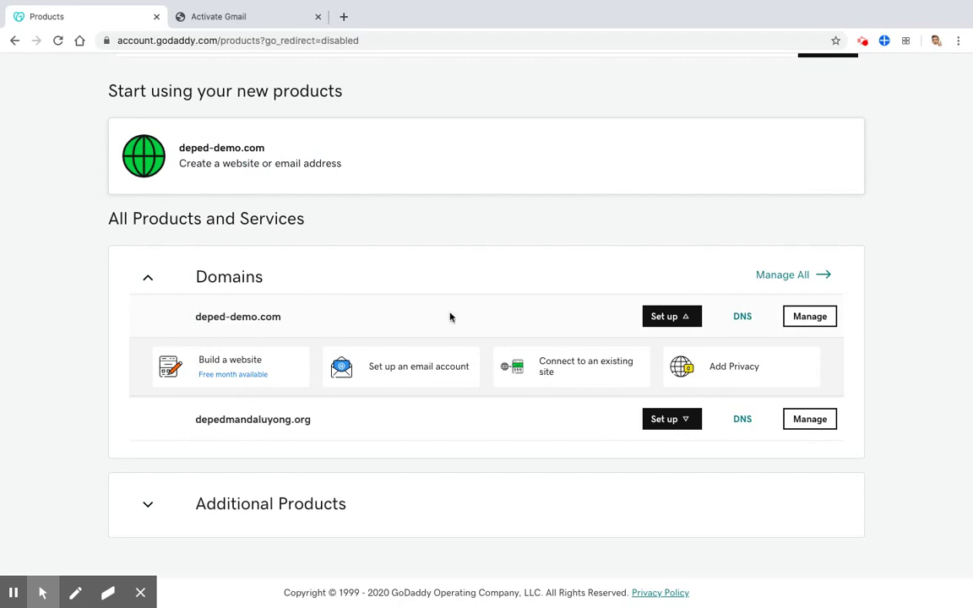
left_click(743, 319)
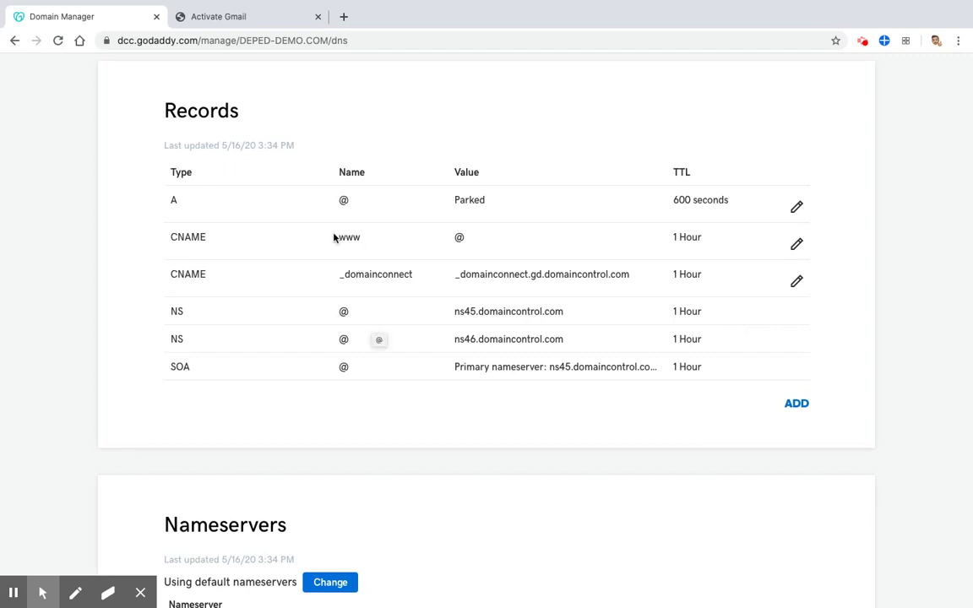
left_click(256, 27)
scroll(431, 229, "down", 5)
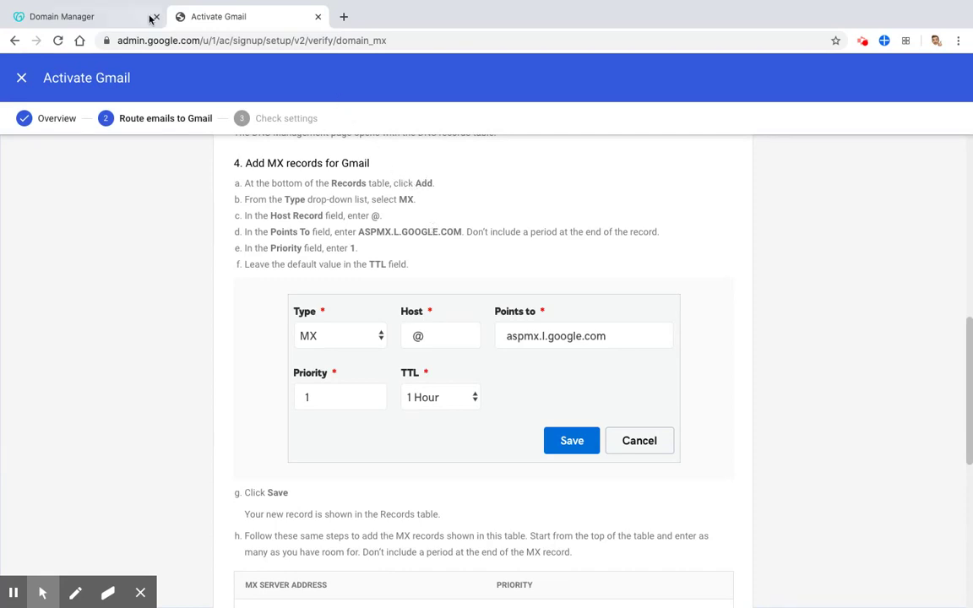
Start a new DNS record in GoDaddy and set its type to MX
left_click(106, 18)
left_click(794, 405)
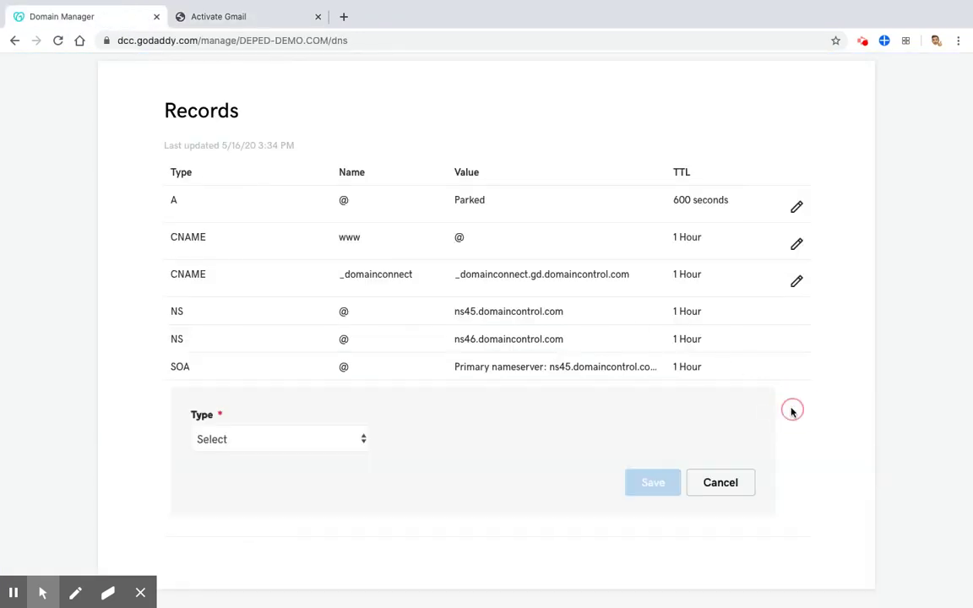
scroll(430, 365, "down", 1)
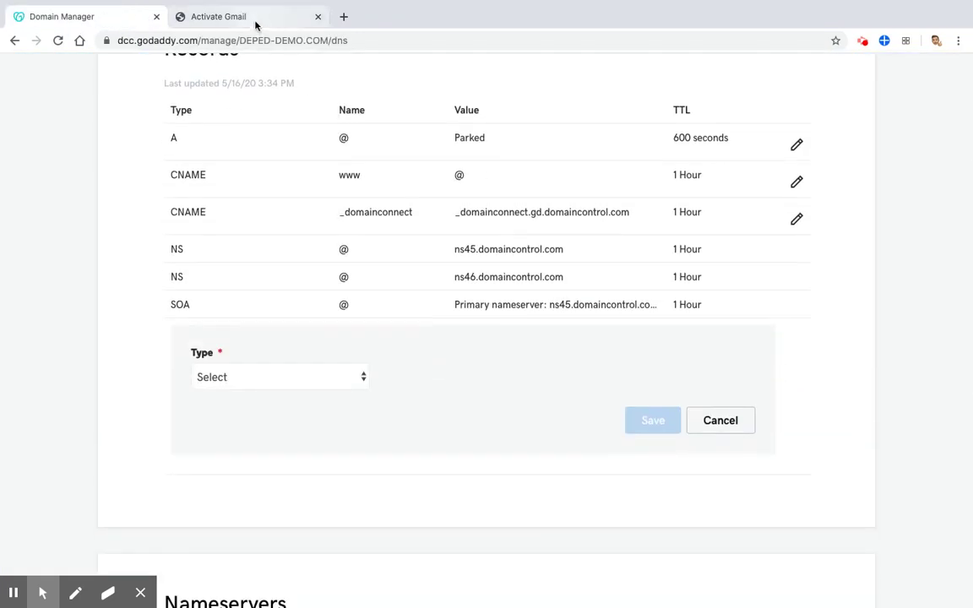
left_click(221, 17)
left_click(246, 200)
left_click_drag(246, 199, 427, 204)
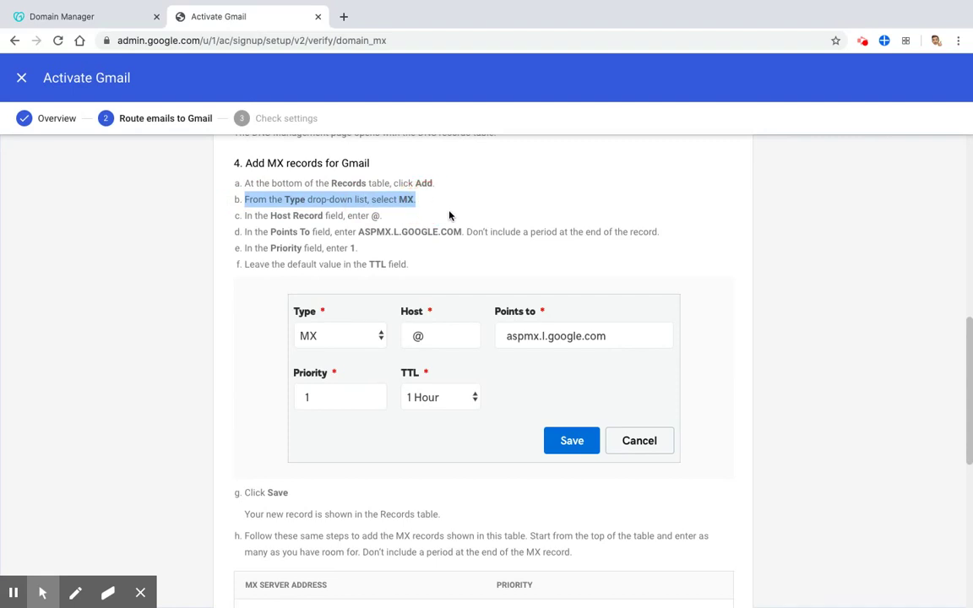
left_click(99, 20)
left_click(284, 377)
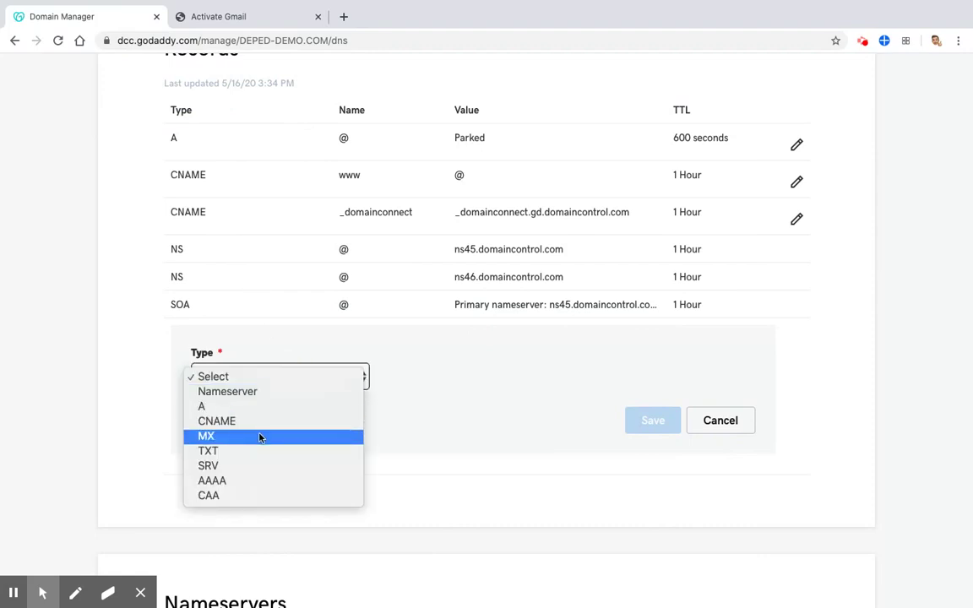
left_click(326, 451)
Copy the @ host value from Google's instructions into the record's Host field
left_click(230, 21)
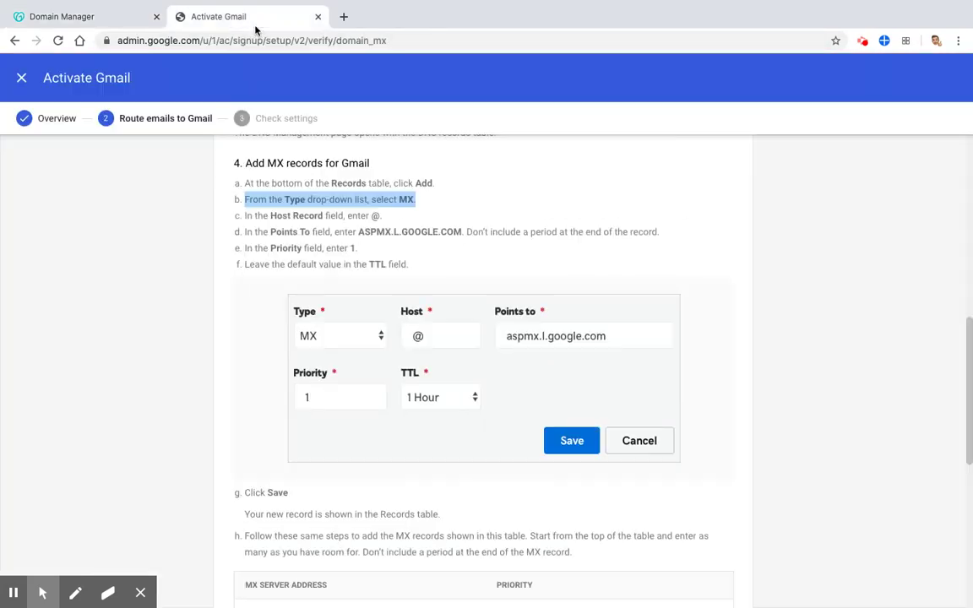
double_click(375, 216)
key("ctrl+c")
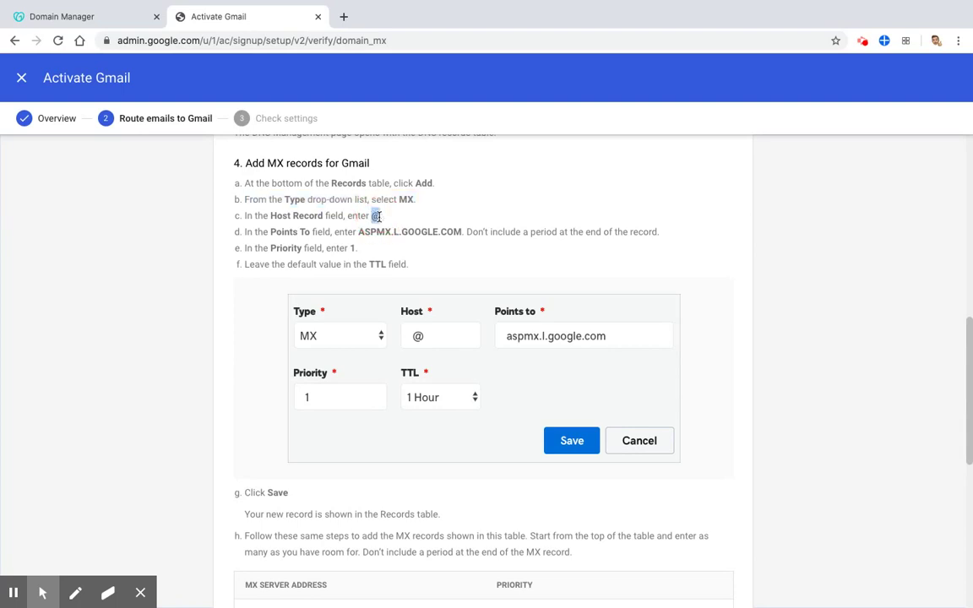
left_click(99, 22)
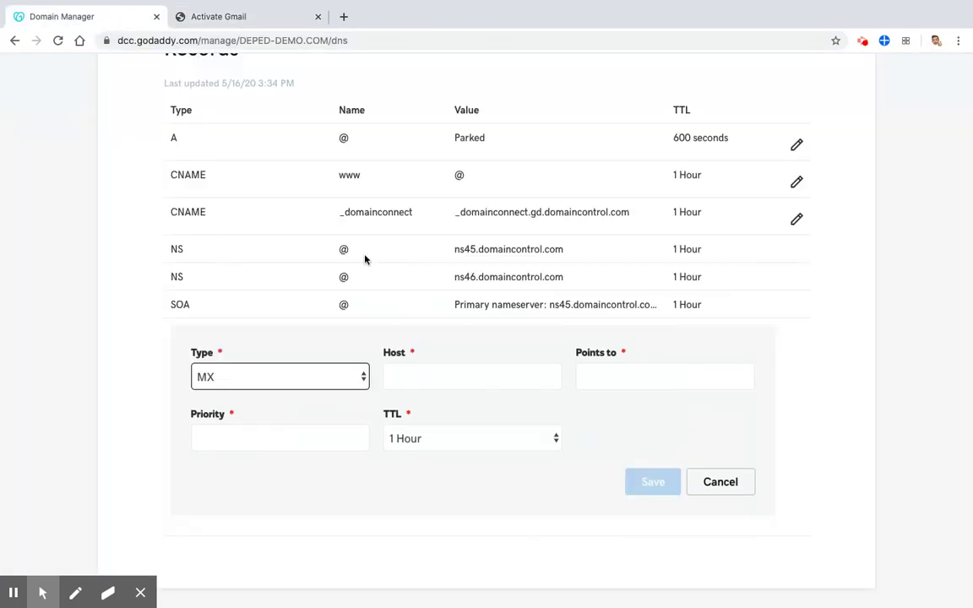
left_click(427, 378)
key("ctrl+v")
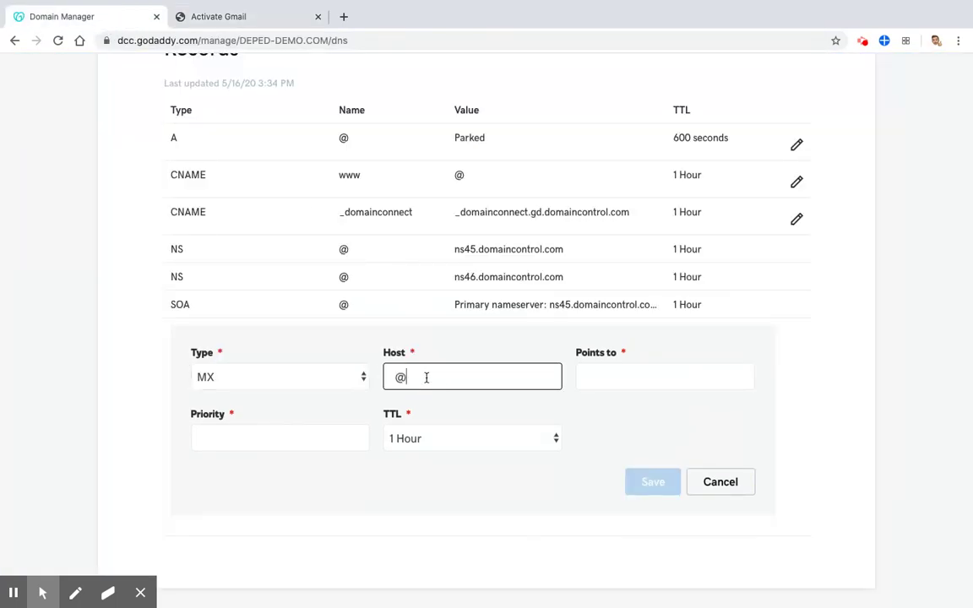
Copy ASPMX.L.GOOGLE.COM from the instructions into the Points to field
left_click(254, 18)
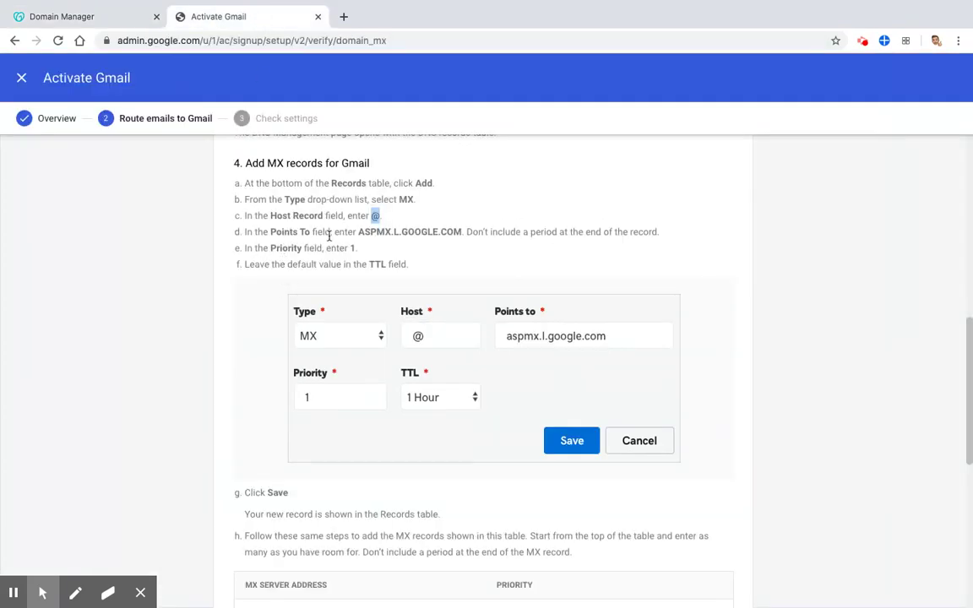
left_click_drag(358, 232, 460, 233)
key("super+c")
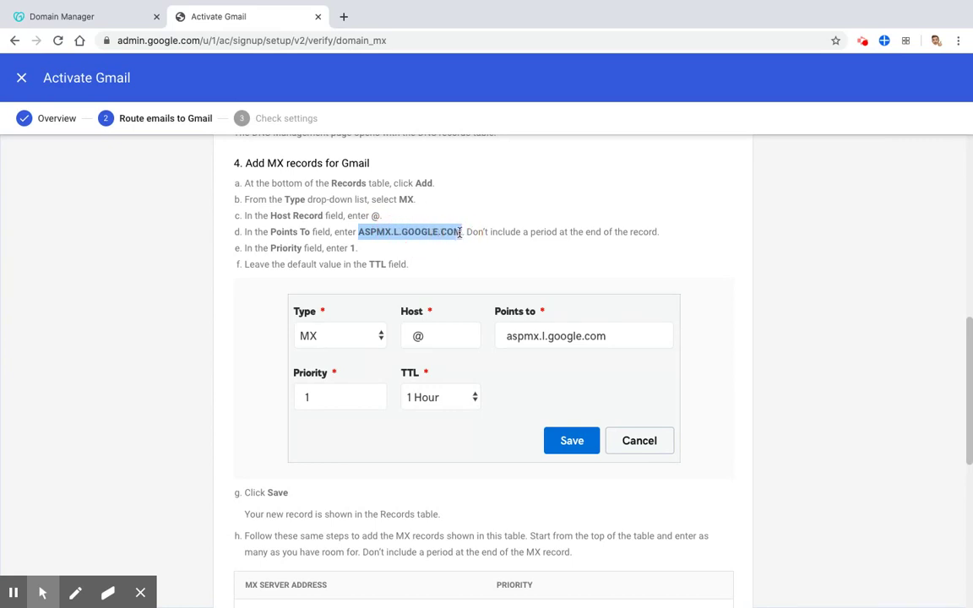
left_click(83, 15)
left_click(622, 376)
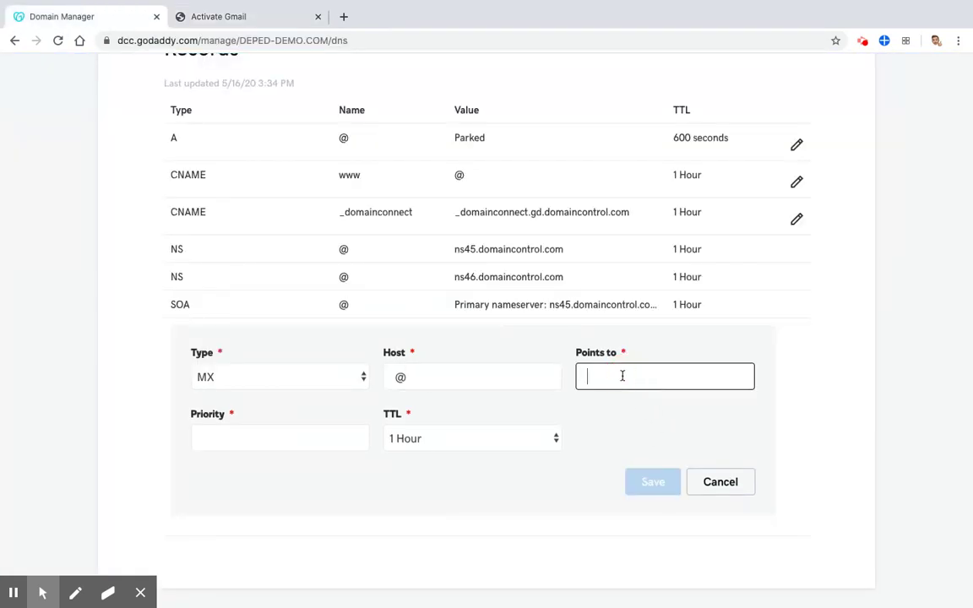
key("super+v")
Set the MX record's priority to 1
left_click(270, 23)
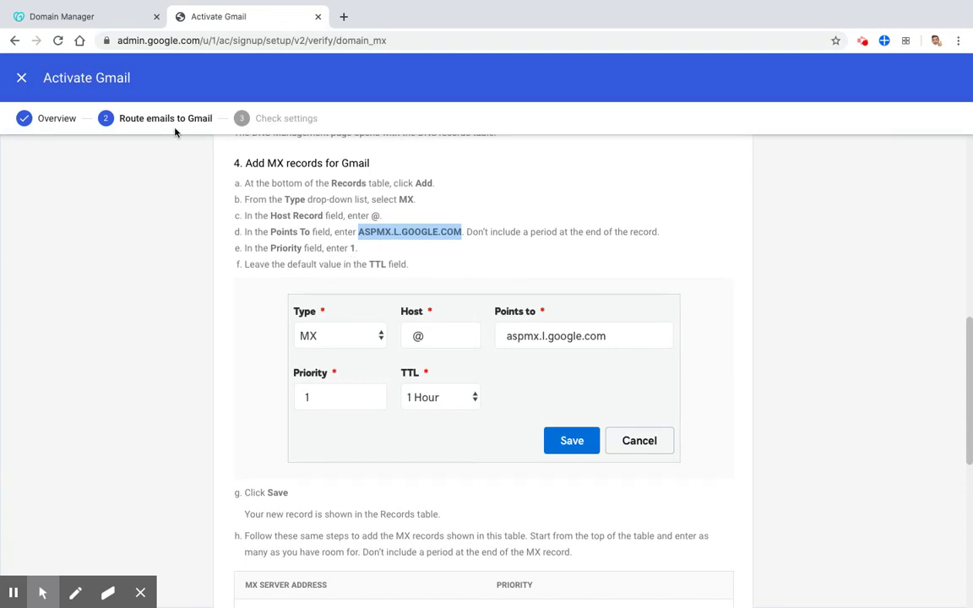
left_click(94, 20)
left_click(236, 446)
type("1")
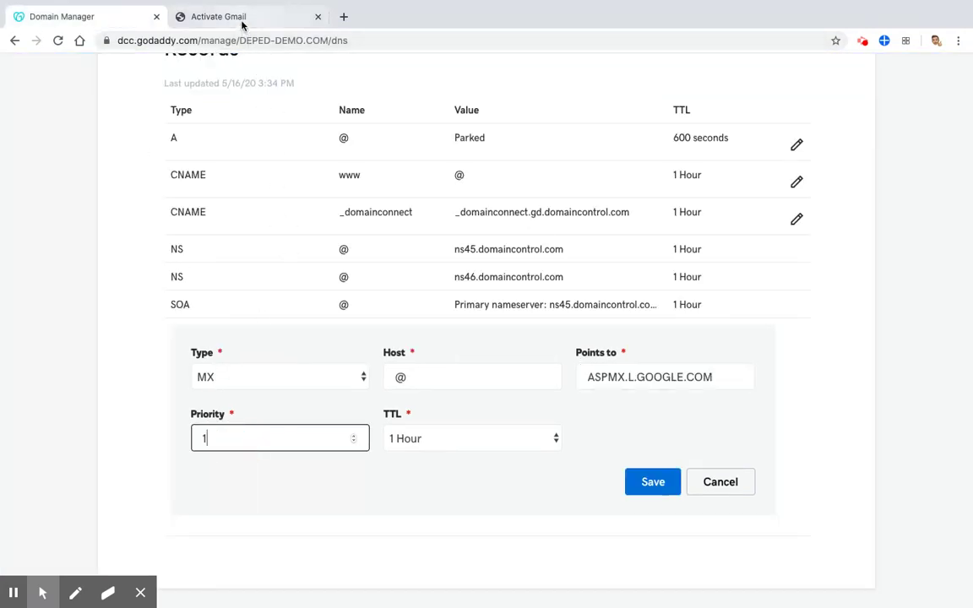
left_click(241, 23)
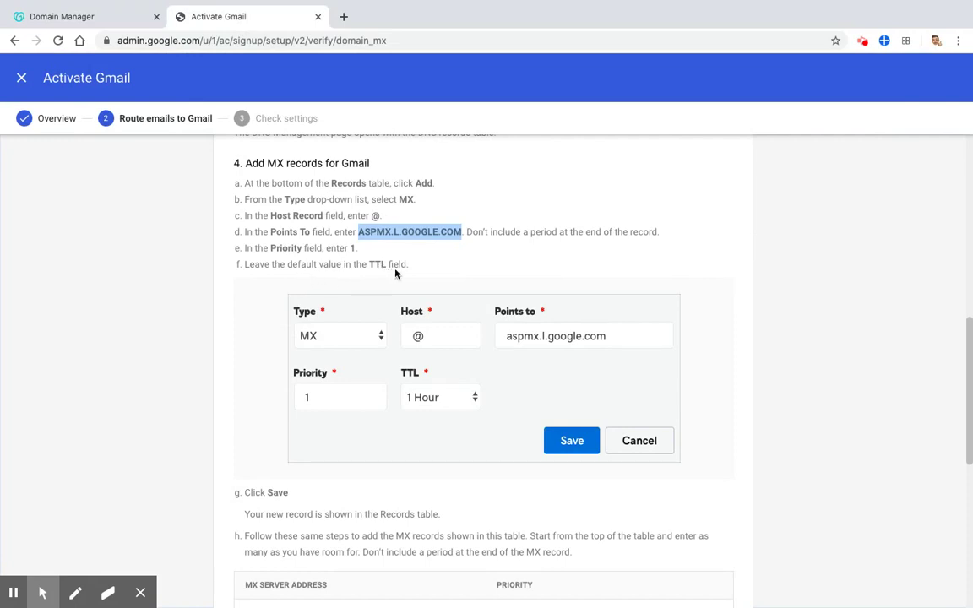
scroll(395, 272, "down", 3)
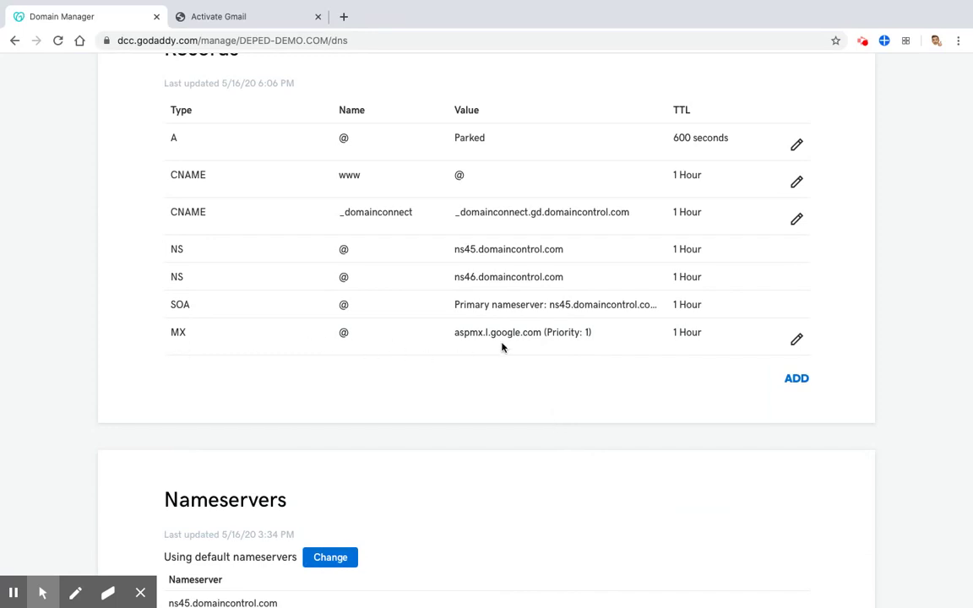
Copy the ALT1.ASPMX.L.GOOGLE.COM server address from Google's MX instructions
left_click(213, 18)
scroll(335, 410, "down", 1)
scroll(335, 409, "down", 3)
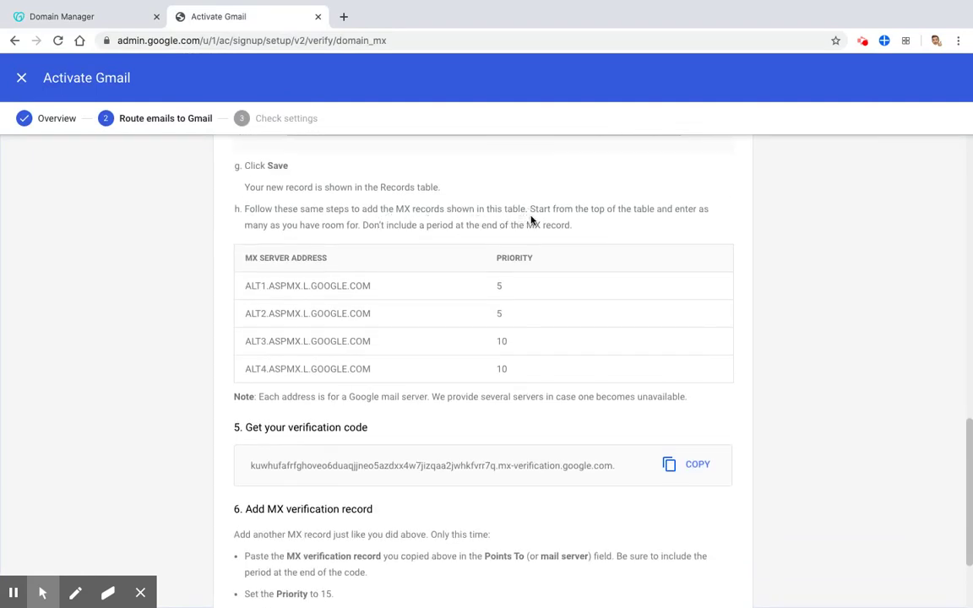
left_click_drag(245, 286, 368, 288)
key("ctrl+c")
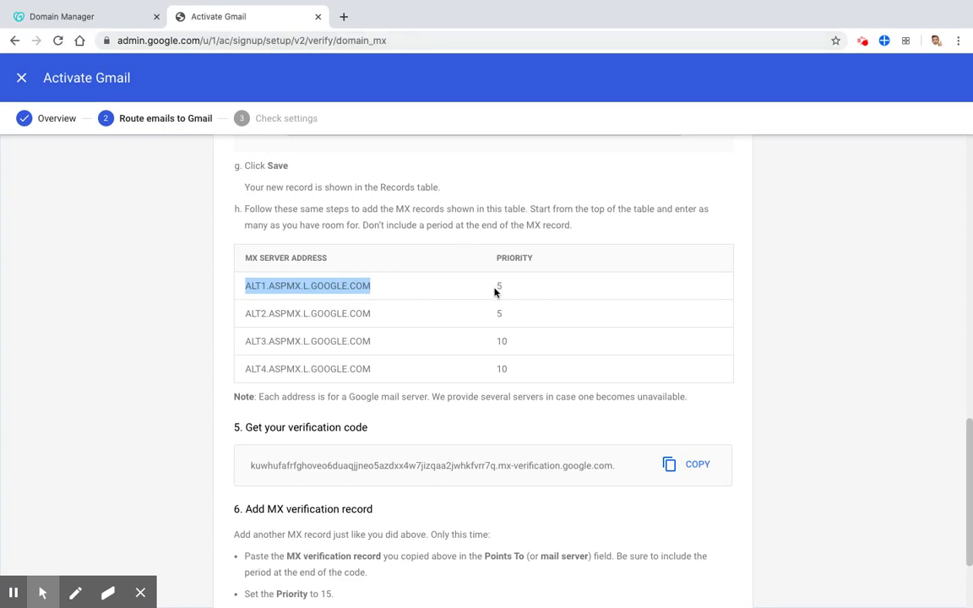
left_click(109, 16)
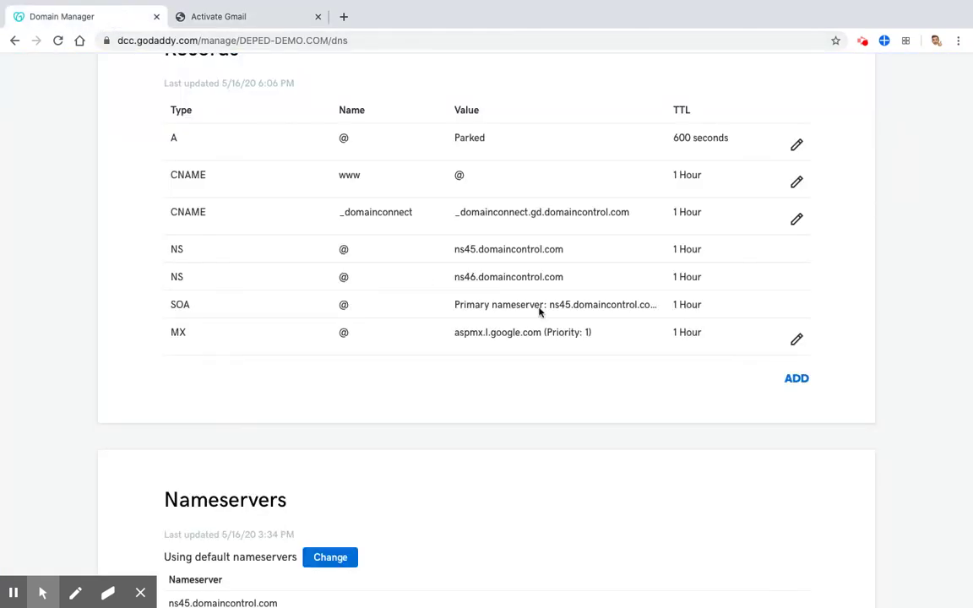
Add a new MX record with Host @ pointing to ALT1.ASPMX.L.GOOGLE.COM, then go to Priority
left_click(796, 380)
left_click(315, 416)
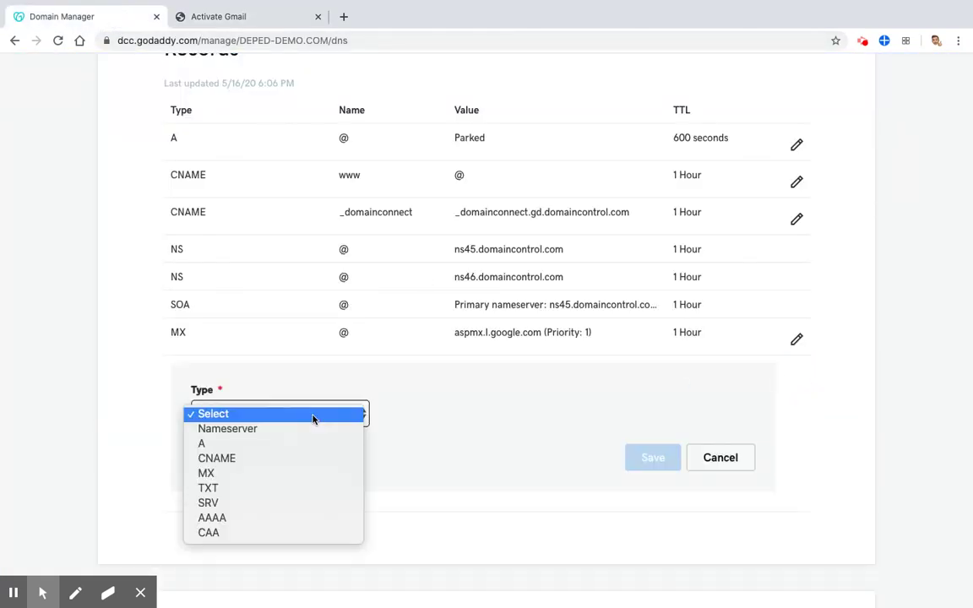
left_click(275, 472)
left_click(436, 414)
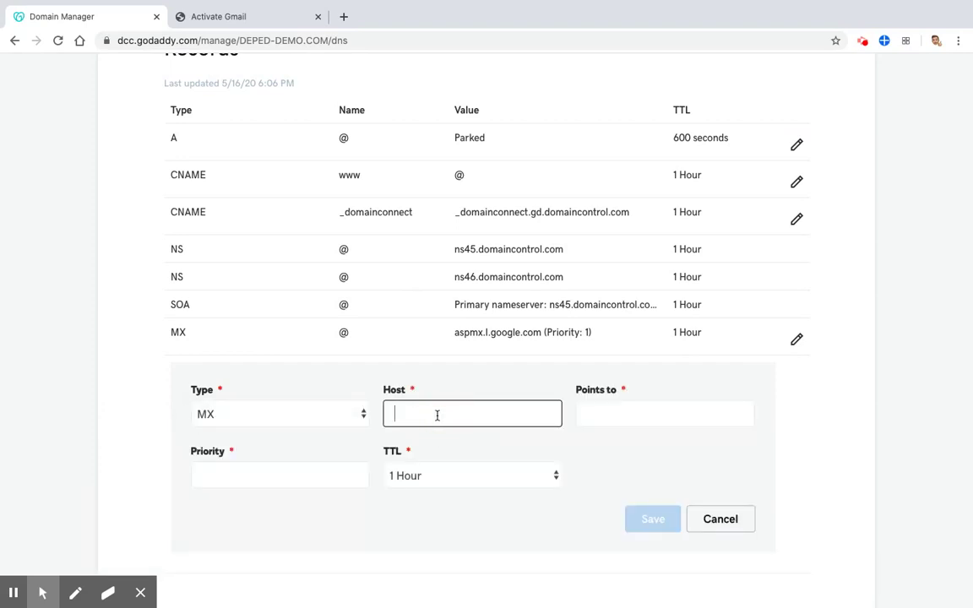
type("@")
left_click(606, 414)
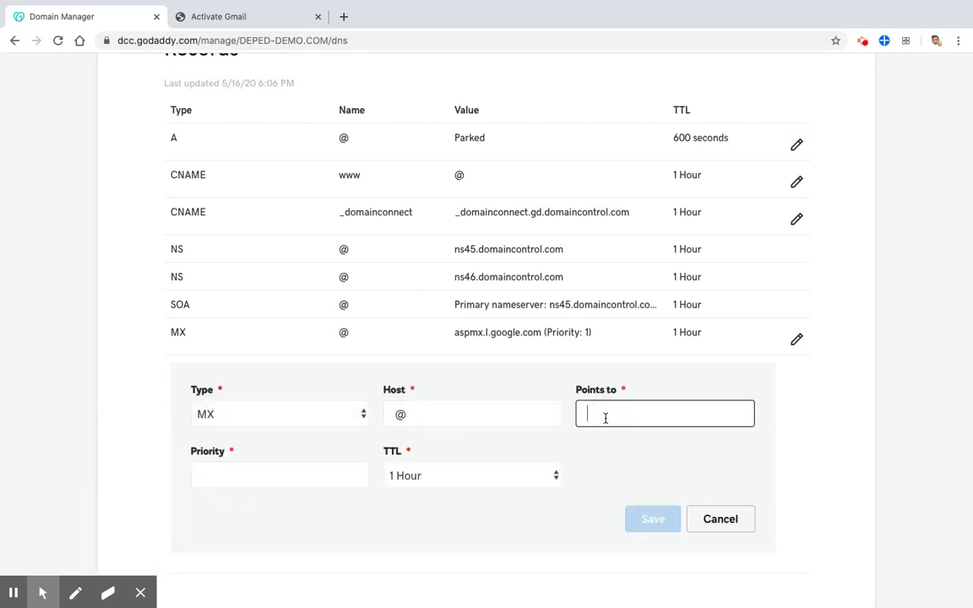
key("ctrl+v")
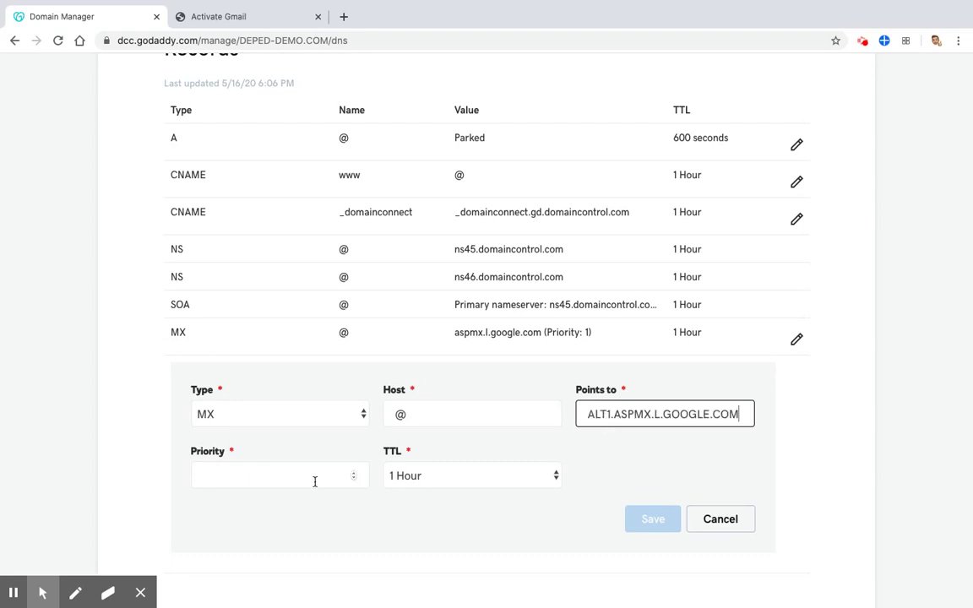
left_click(282, 478)
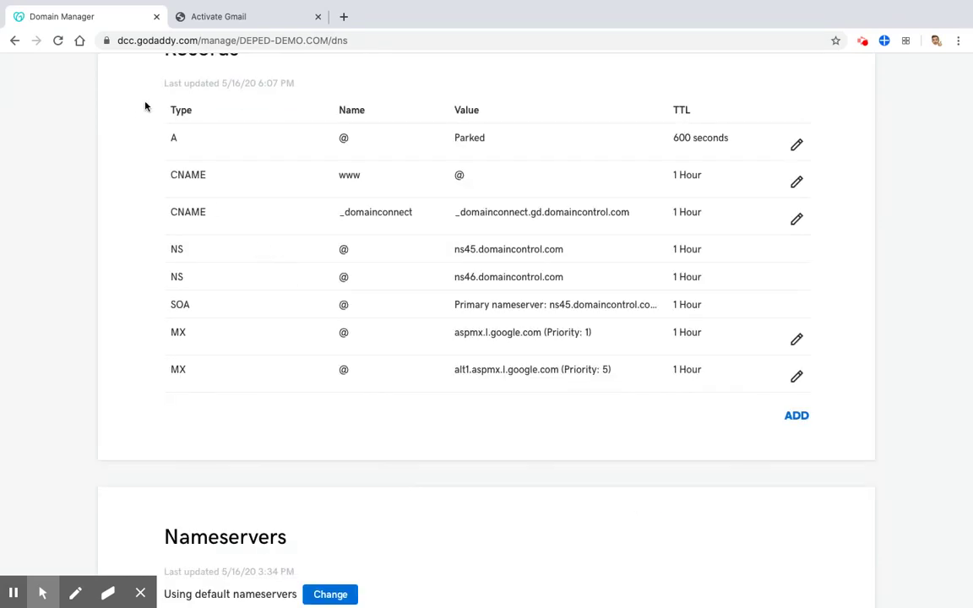
Copy ALT2.ASPMX.L.GOOGLE.COM from Google's instructions and start a new MX record in GoDaddy
left_click(209, 24)
left_click(249, 313)
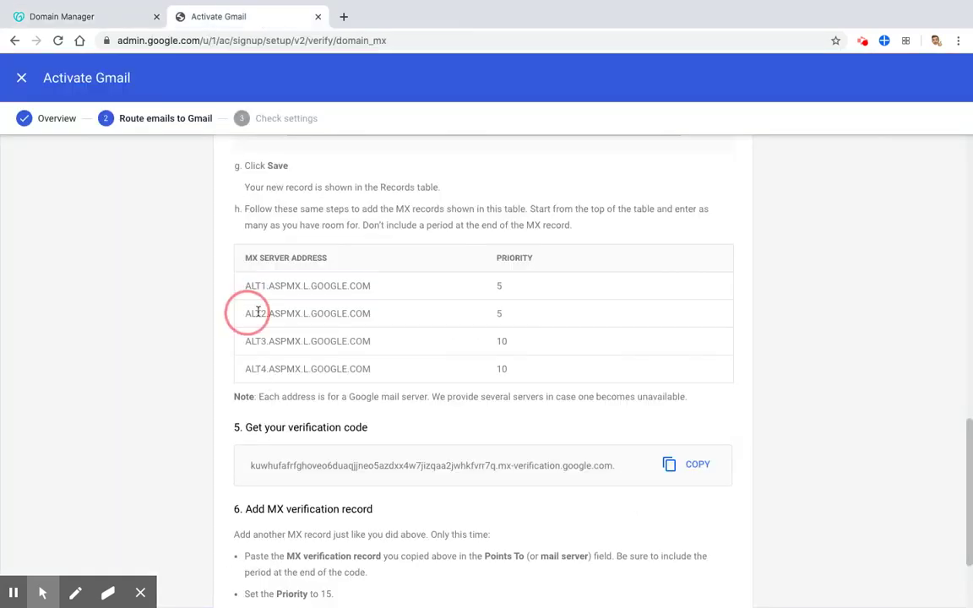
left_click_drag(258, 311, 368, 314)
key("ctrl+c")
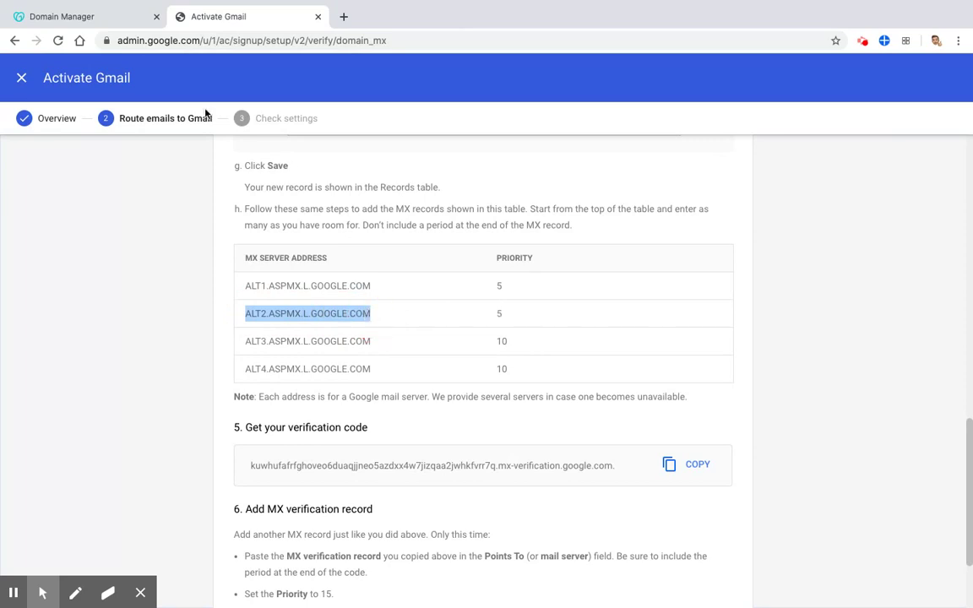
left_click(93, 22)
left_click(793, 412)
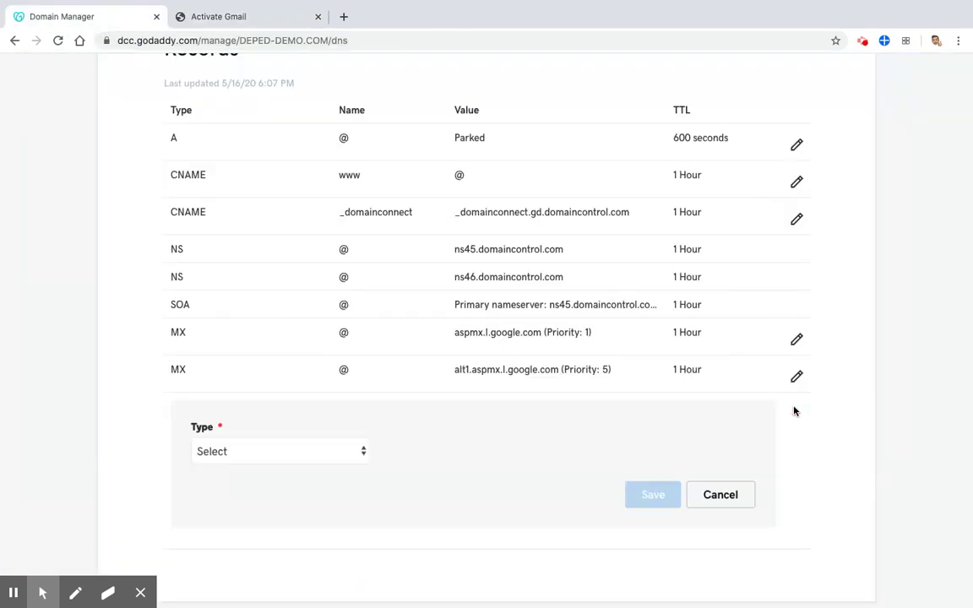
left_click(321, 452)
left_click(272, 510)
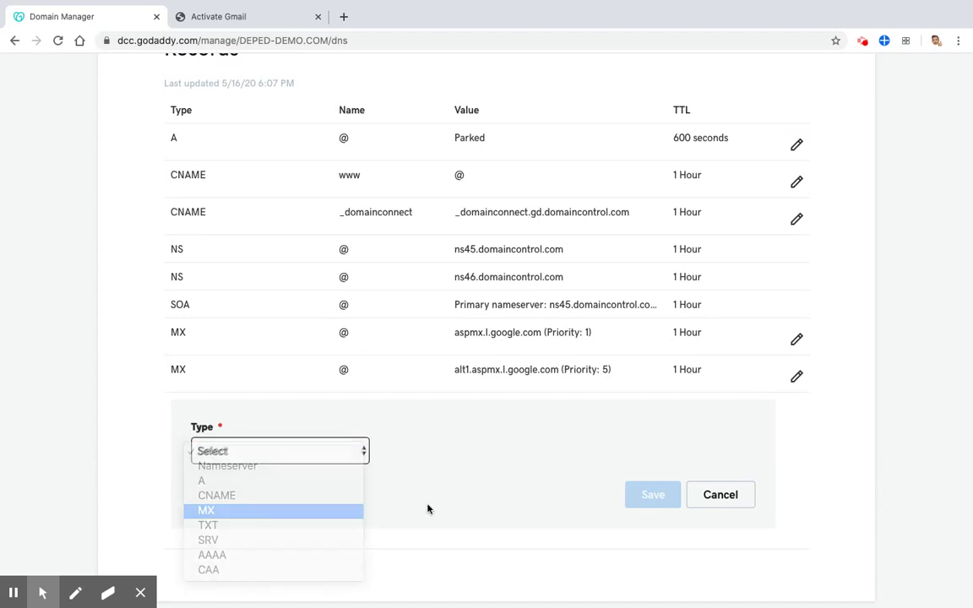
Save the MX record with Host @, ALT2.ASPMX.L.GOOGLE.COM and priority 5, then copy ALT3's address
scroll(427, 509, "down", 1)
left_click(425, 369)
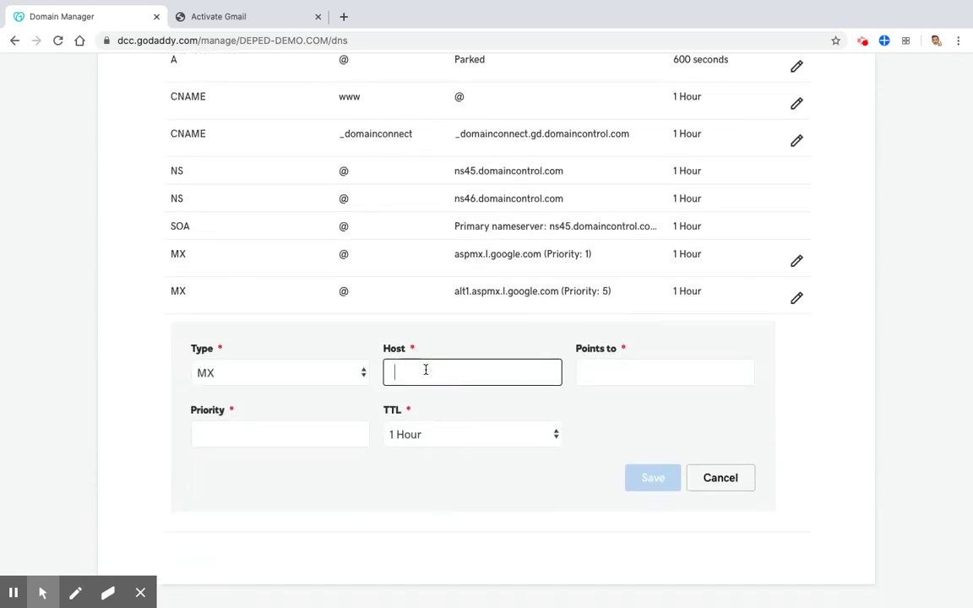
type("@")
left_click(613, 372)
key("ctrl+v")
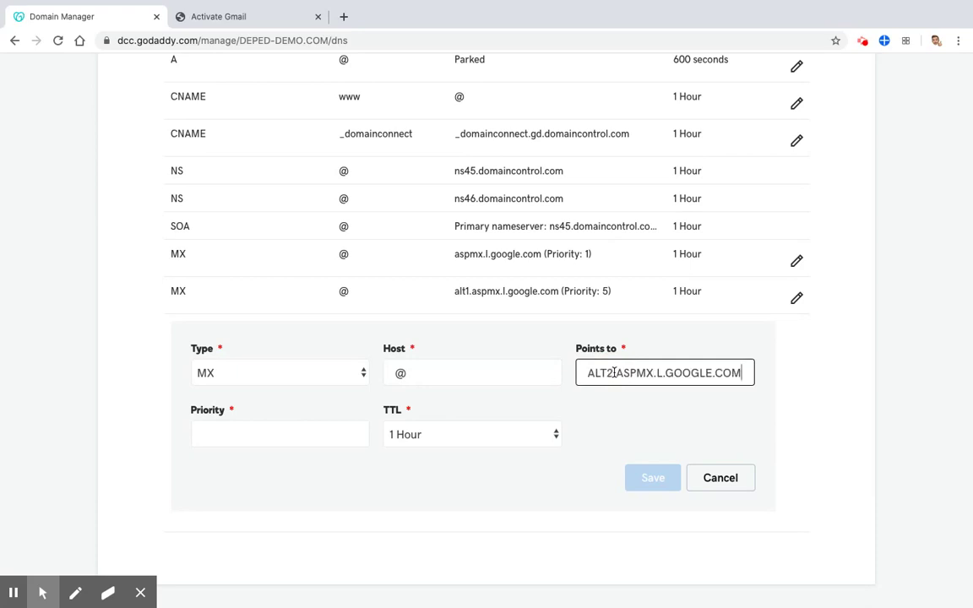
left_click(267, 426)
type("5")
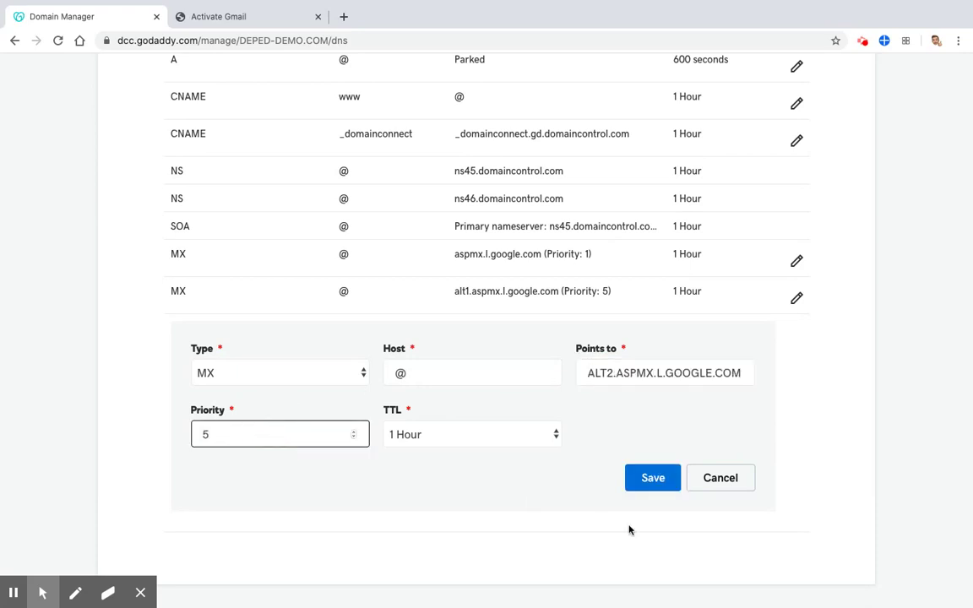
left_click(651, 477)
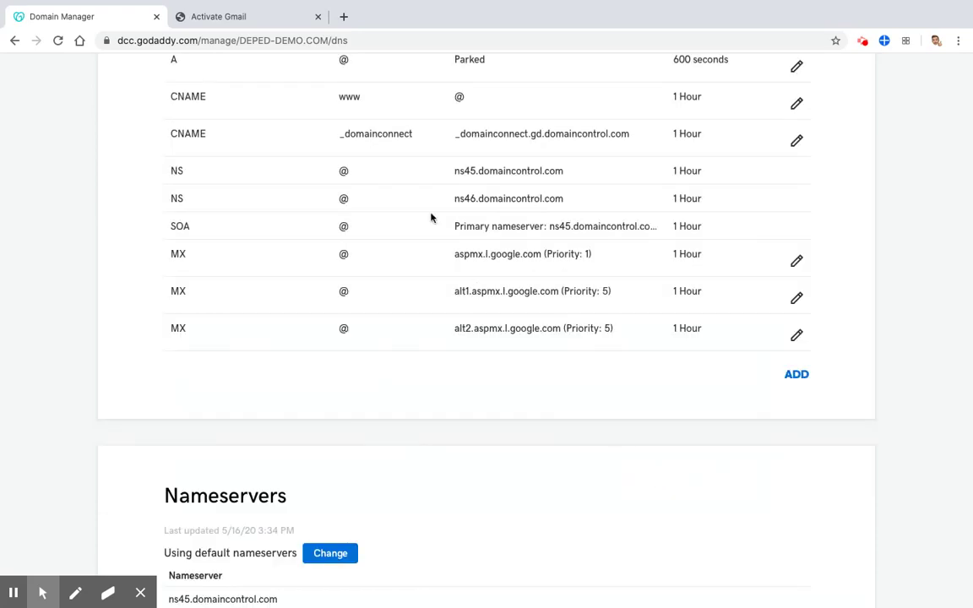
left_click(250, 30)
left_click_drag(245, 341, 370, 346)
key("ctrl+c")
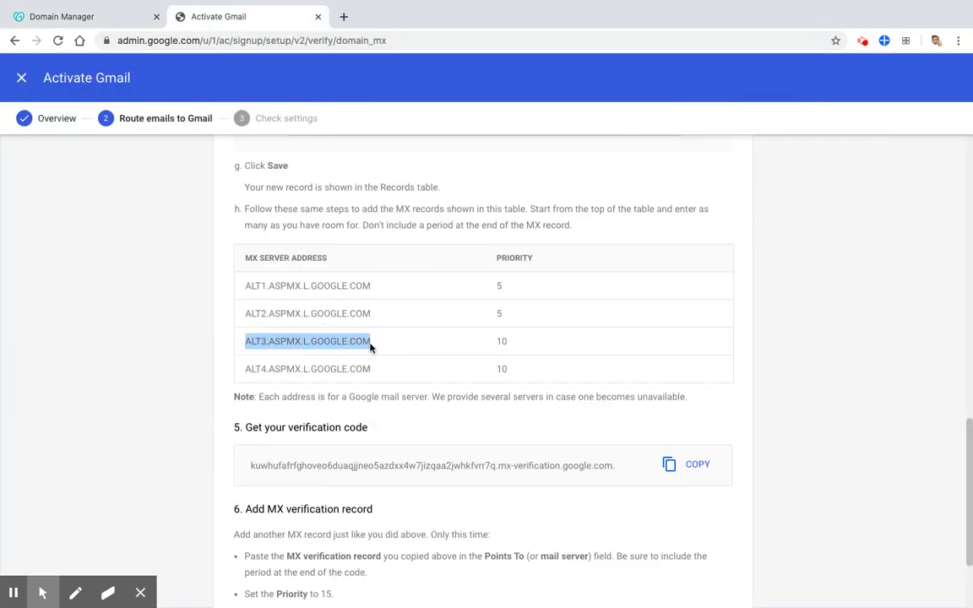
Add an MX record for @ pointing to the pasted ALT3 server address at priority 10
left_click(113, 20)
left_click(798, 376)
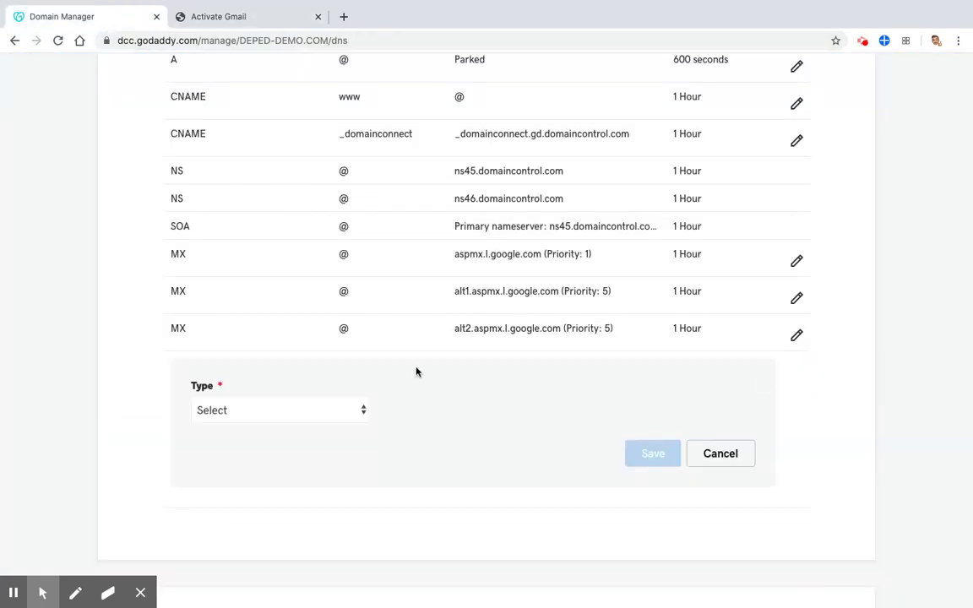
left_click(319, 411)
left_click(282, 470)
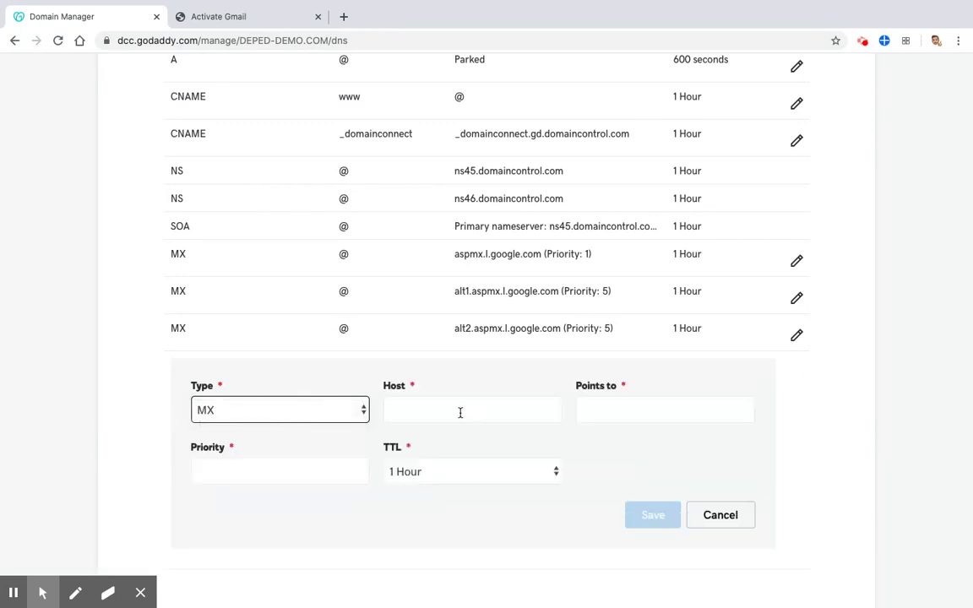
left_click(460, 412)
type("@")
left_click(635, 409)
key("ctrl+v")
left_click(277, 469)
type("10")
left_click(652, 515)
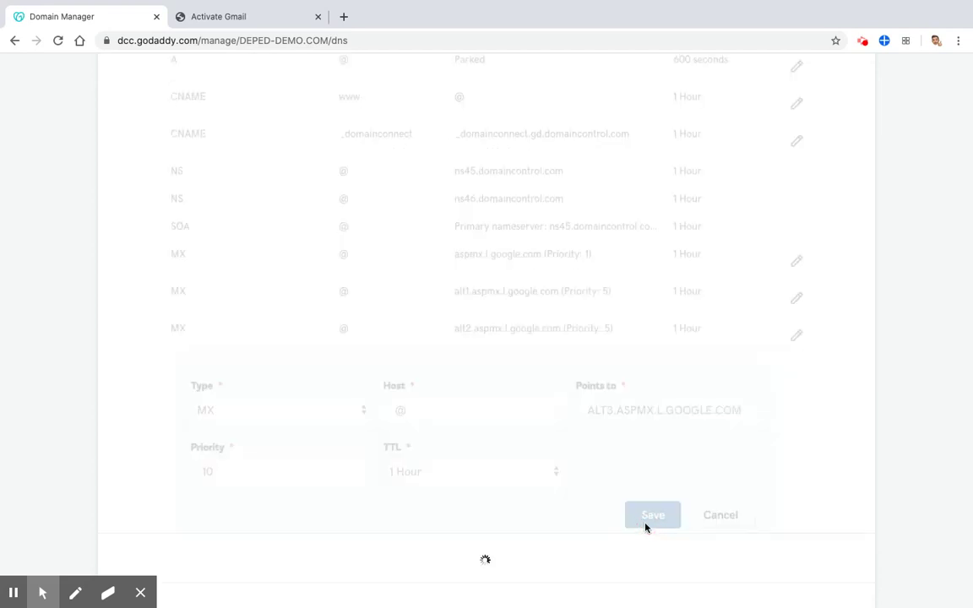
Copy alt4.aspmx.l.google.com from Google's steps and add it as an @ MX record at priority 10
left_click(220, 18)
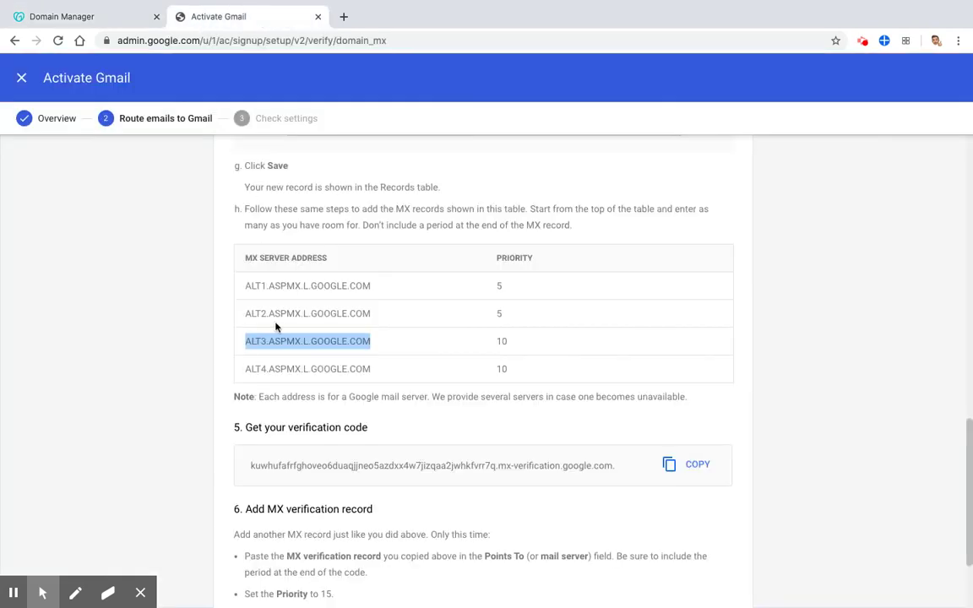
left_click_drag(244, 369, 368, 368)
key("ctrl+c")
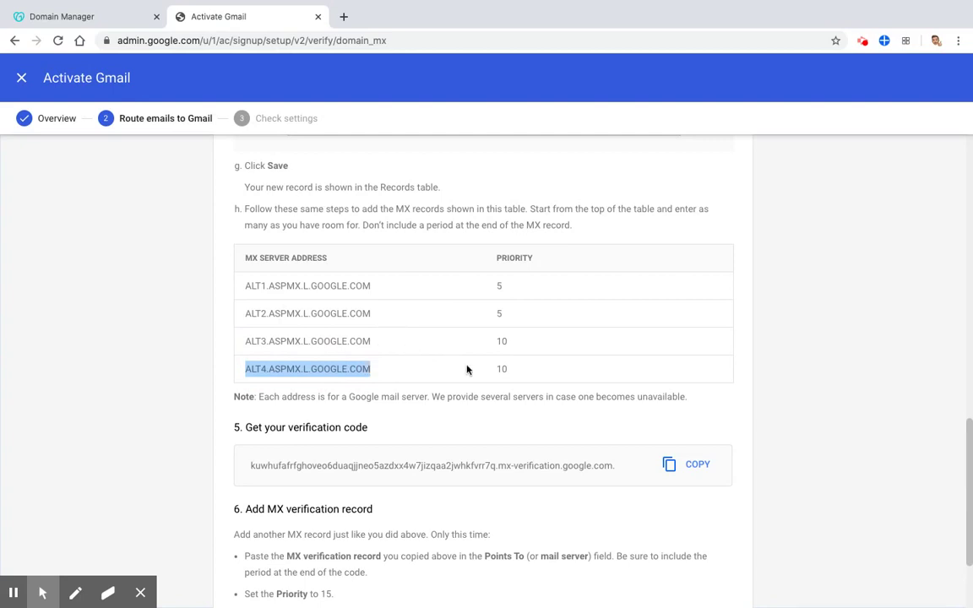
left_click(76, 17)
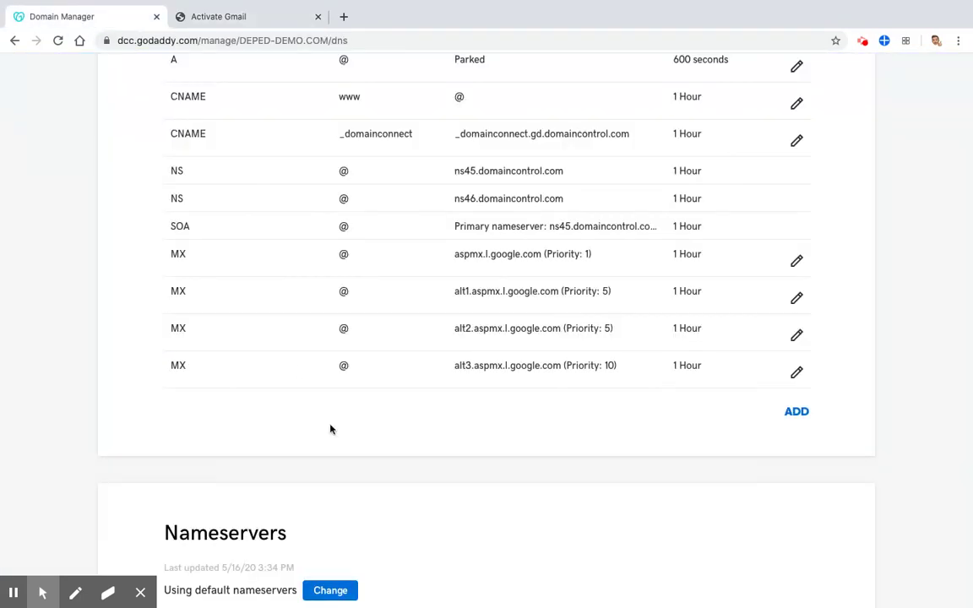
left_click(787, 422)
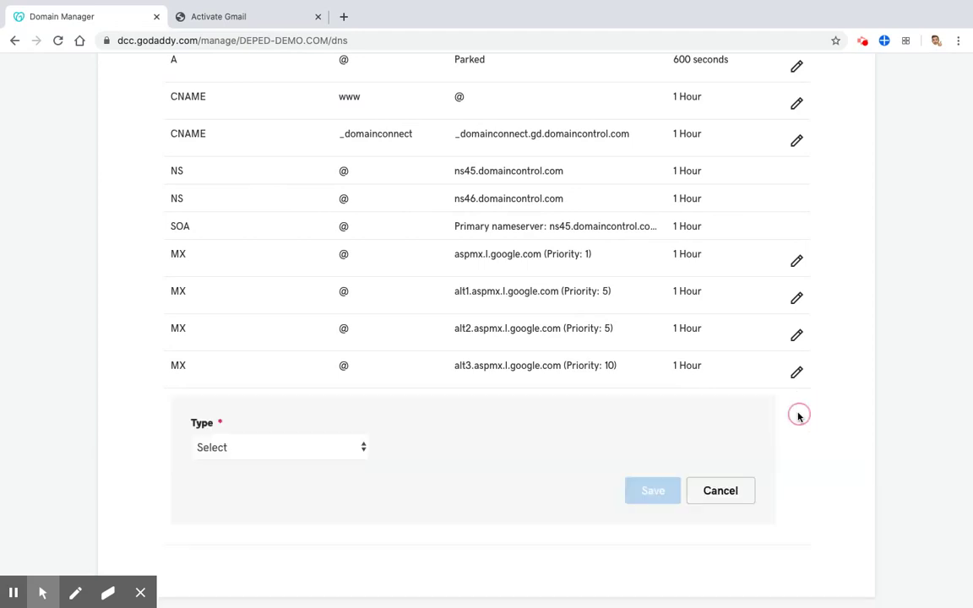
left_click(263, 454)
left_click(256, 508)
left_click(448, 445)
type("@")
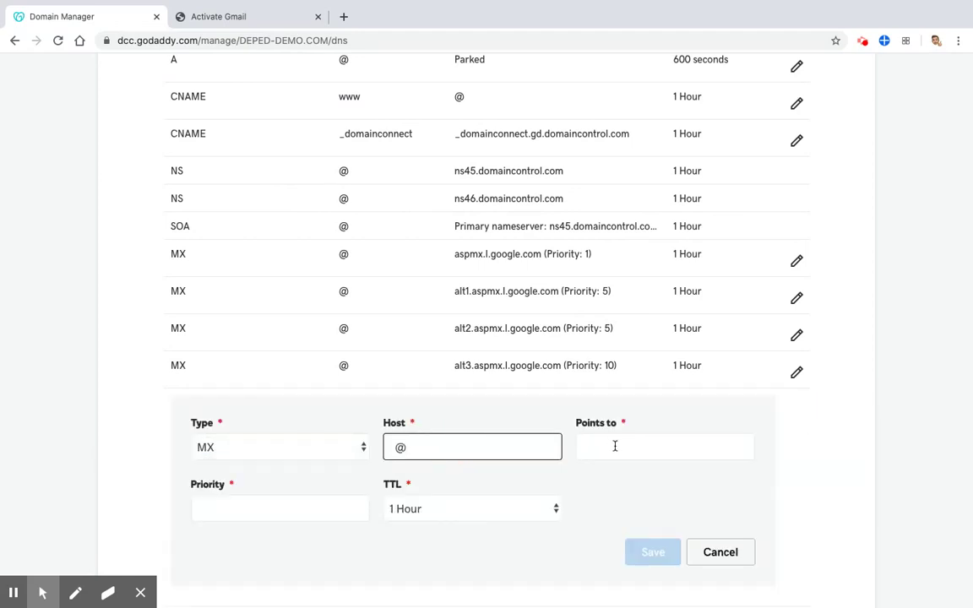
left_click(615, 445)
key("ctrl+v")
scroll(615, 385, "down", 2)
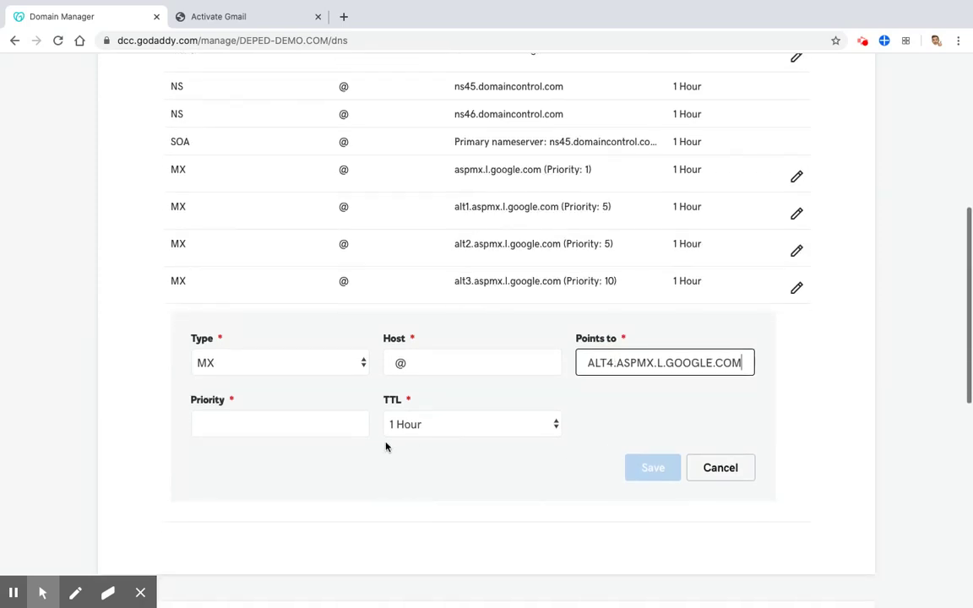
left_click(319, 428)
type("10")
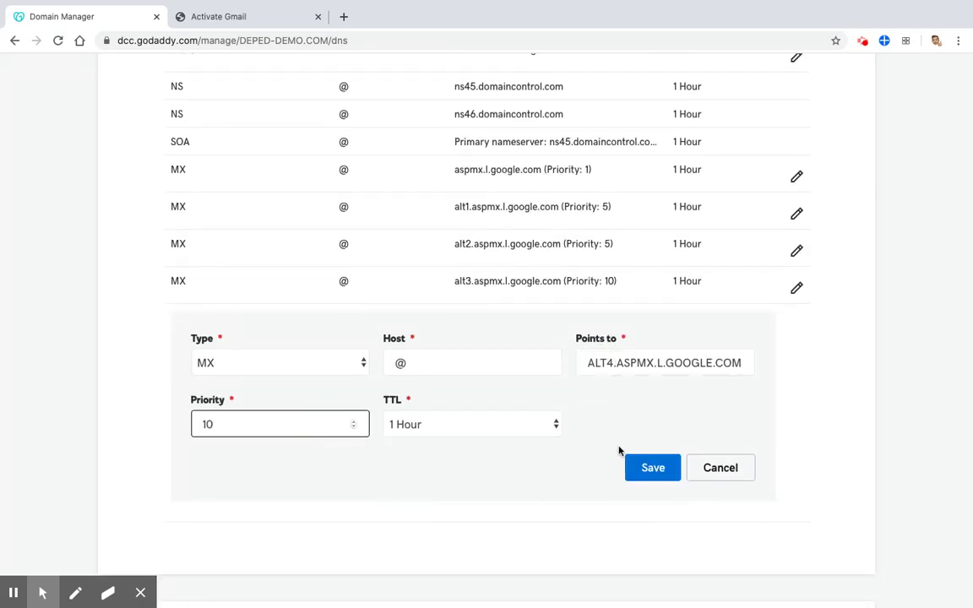
left_click(650, 470)
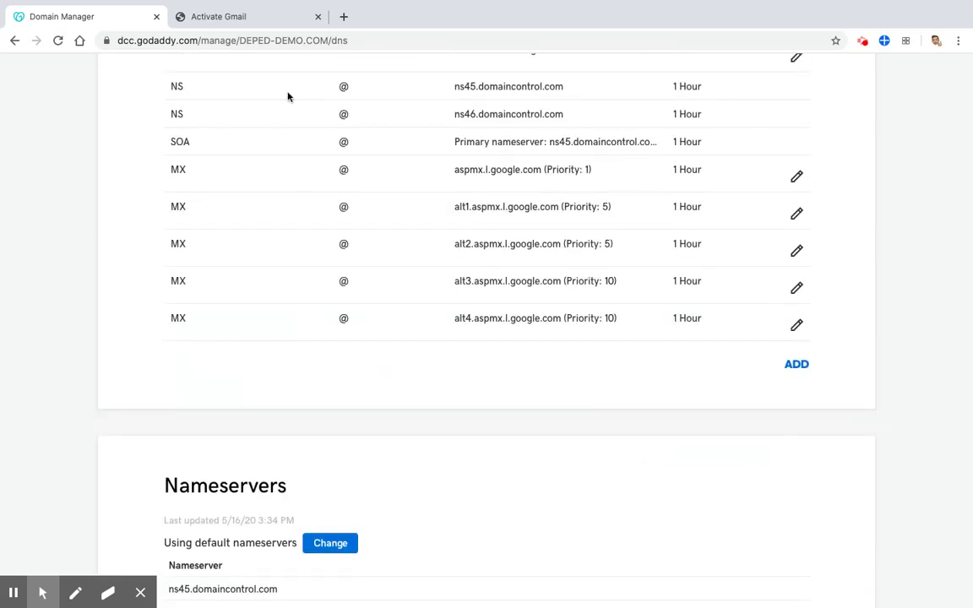
left_click(251, 18)
scroll(388, 413, "down", 3)
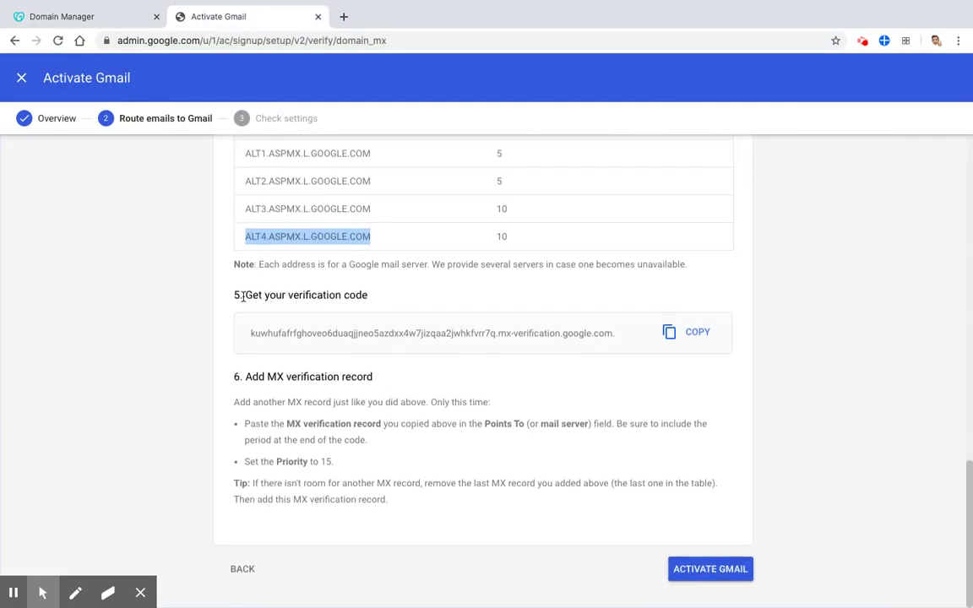
Copy the MX verification code shown in the Activate Gmail wizard
left_click(376, 295)
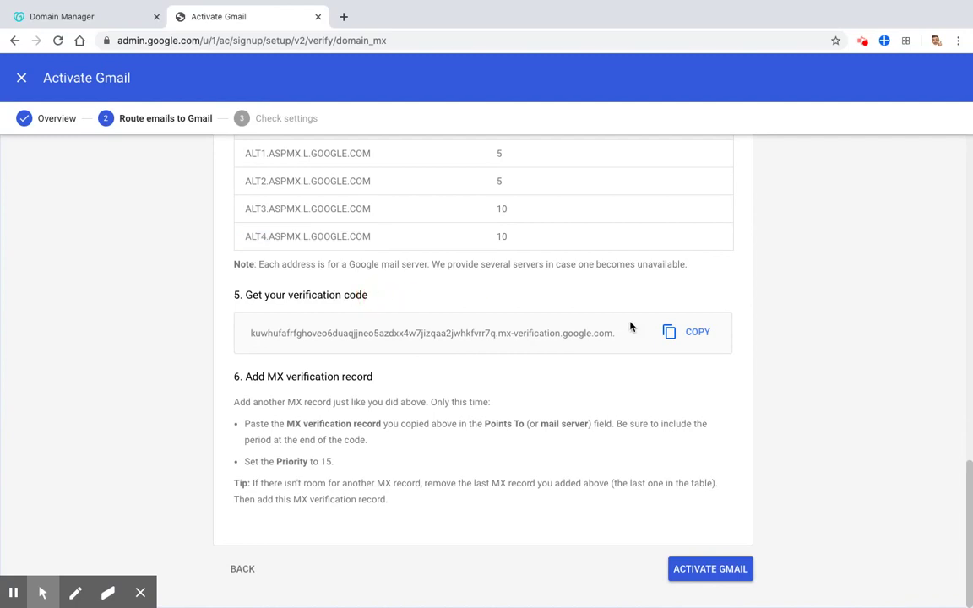
left_click(692, 334)
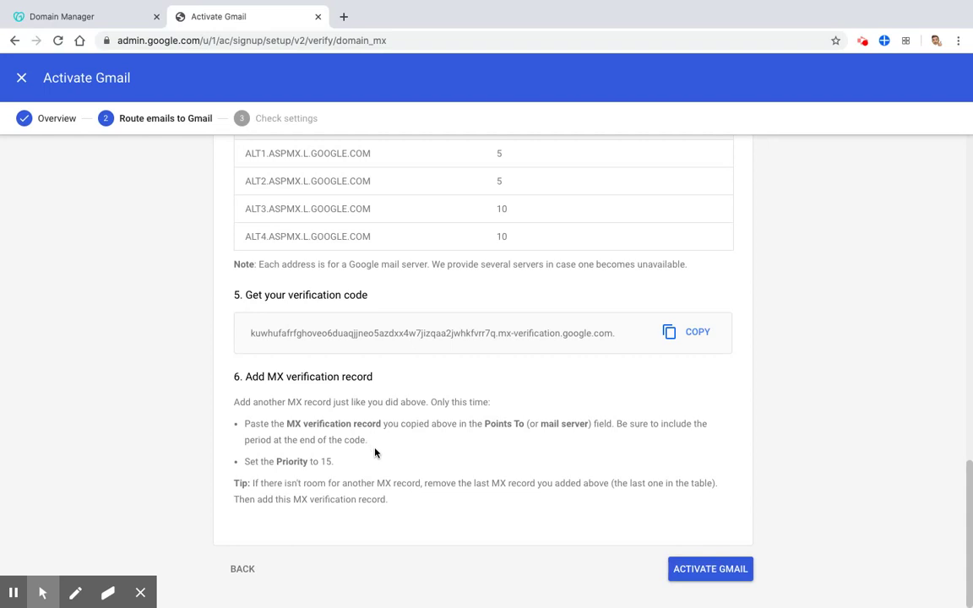
Add an @ MX record pointing to the pasted verification code with priority 15
left_click(74, 19)
left_click(783, 364)
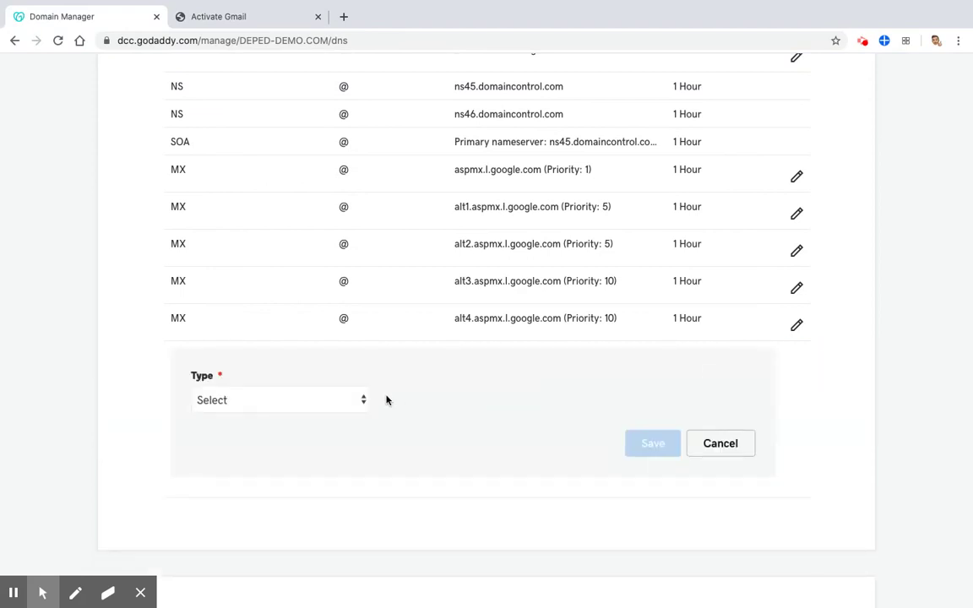
left_click(333, 399)
left_click(282, 459)
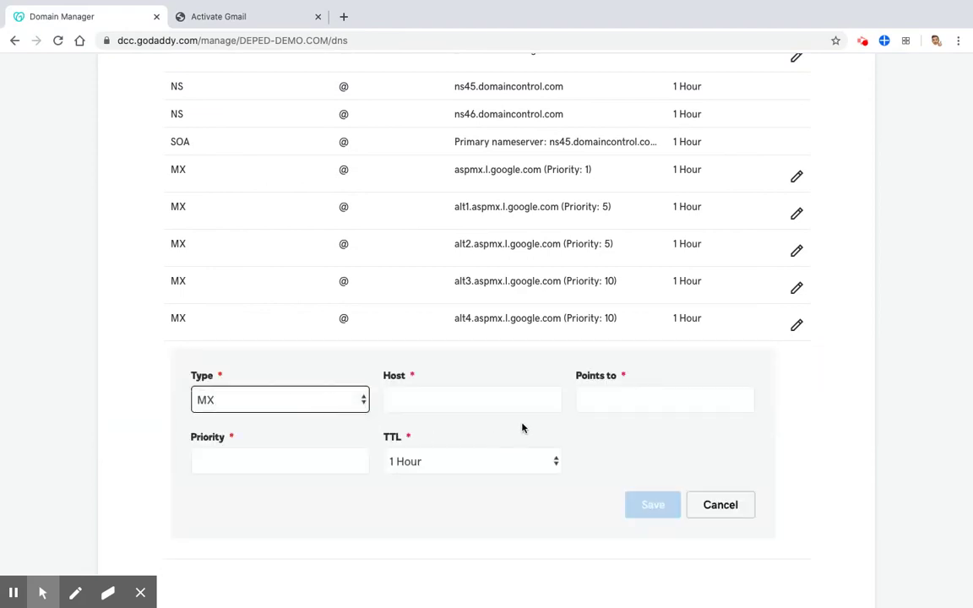
left_click(515, 398)
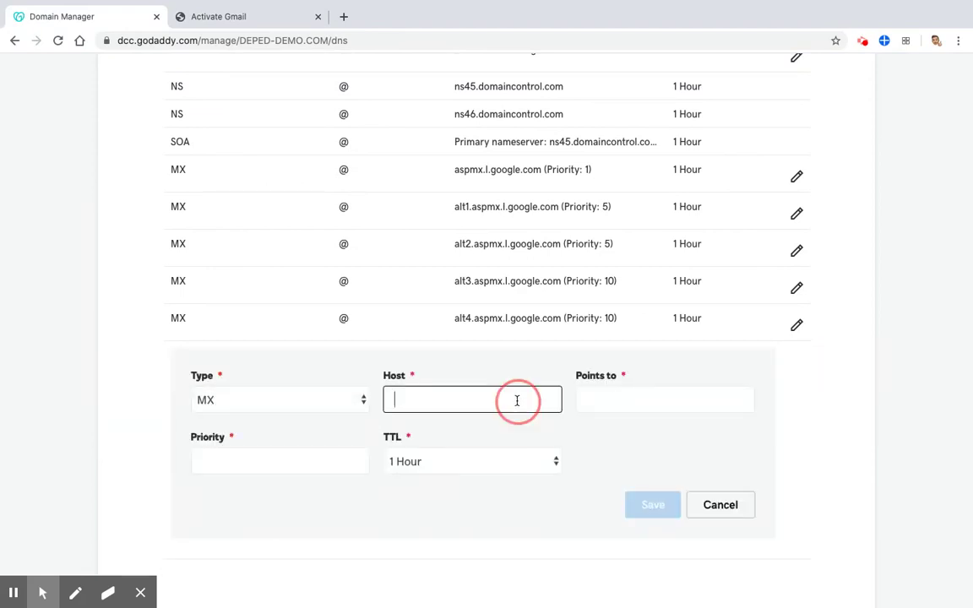
left_click(613, 396)
key("ctrl+v")
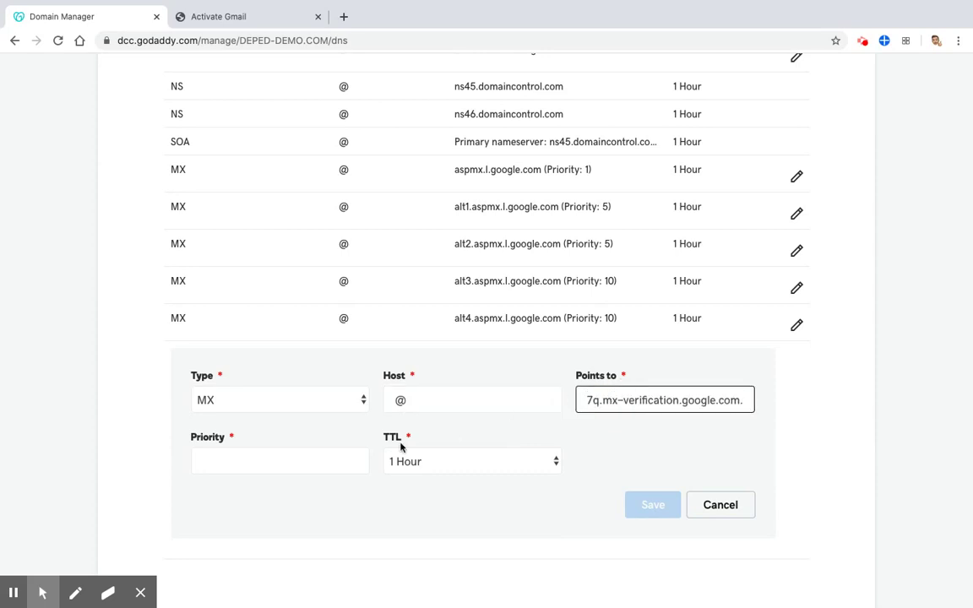
left_click_drag(746, 400, 740, 398)
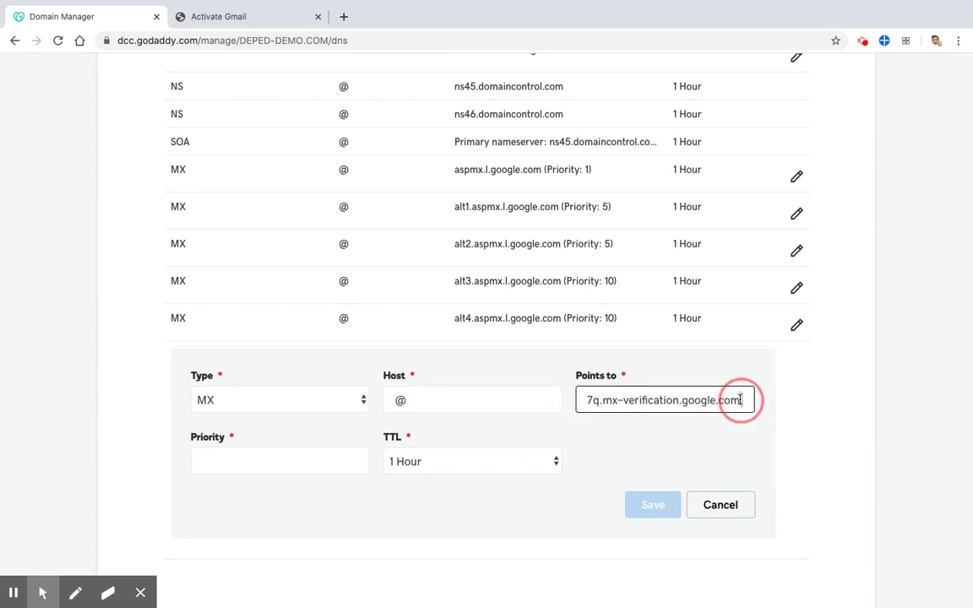
left_click(280, 458)
left_click(217, 17)
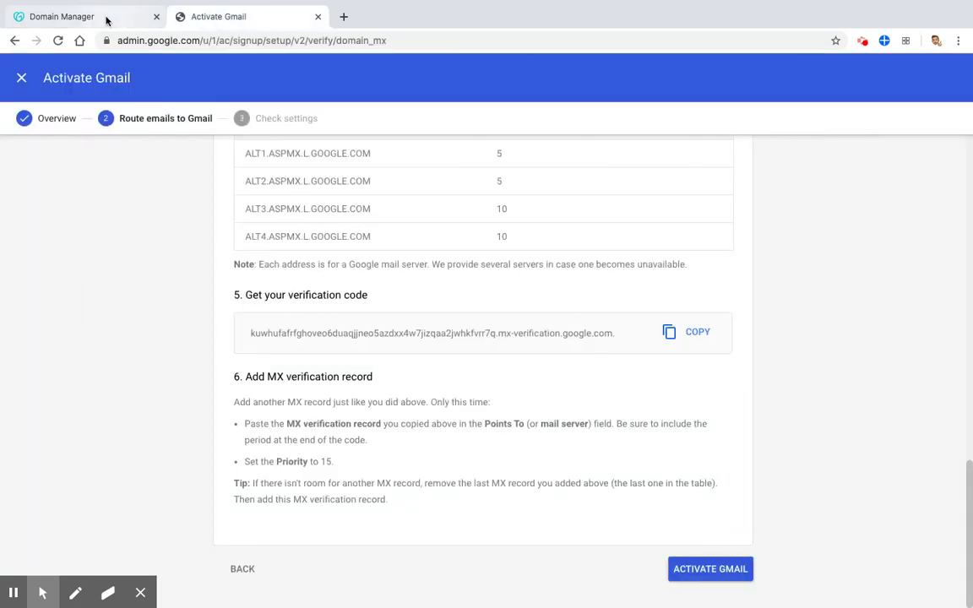
left_click(109, 18)
type("15")
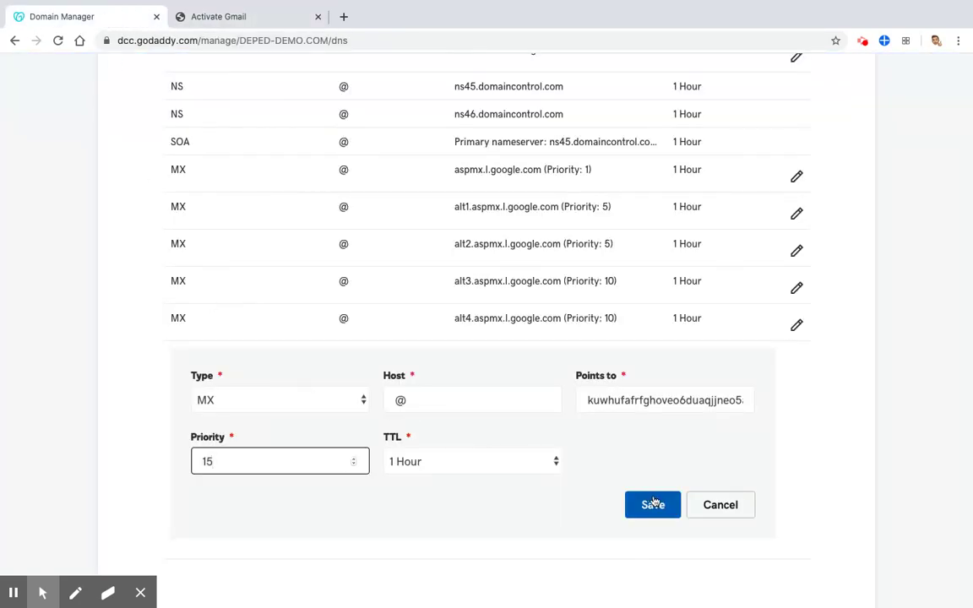
left_click(652, 504)
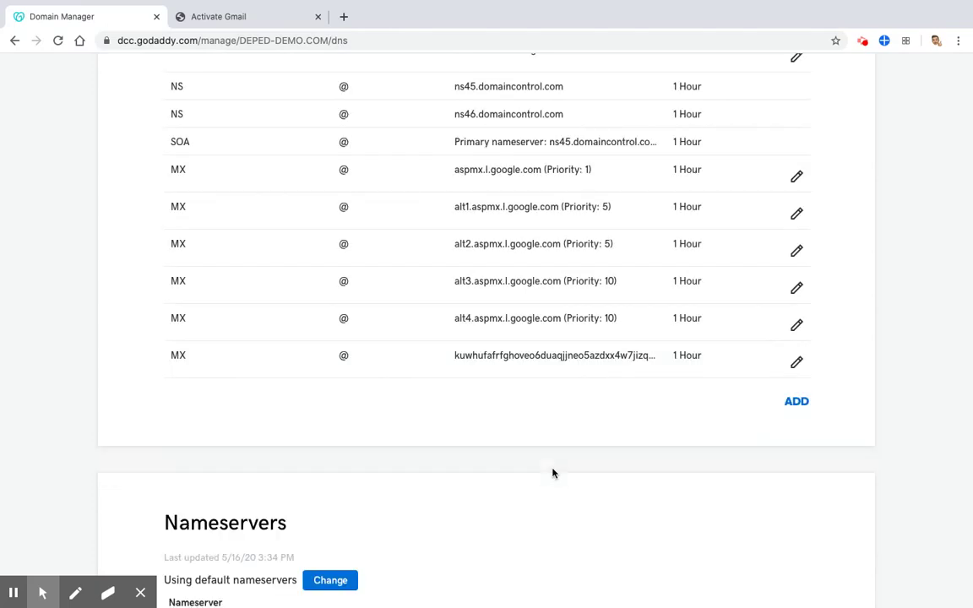
Activate Gmail and let the MX settings check mark Gmail activated for deped-demo.com
left_click(242, 18)
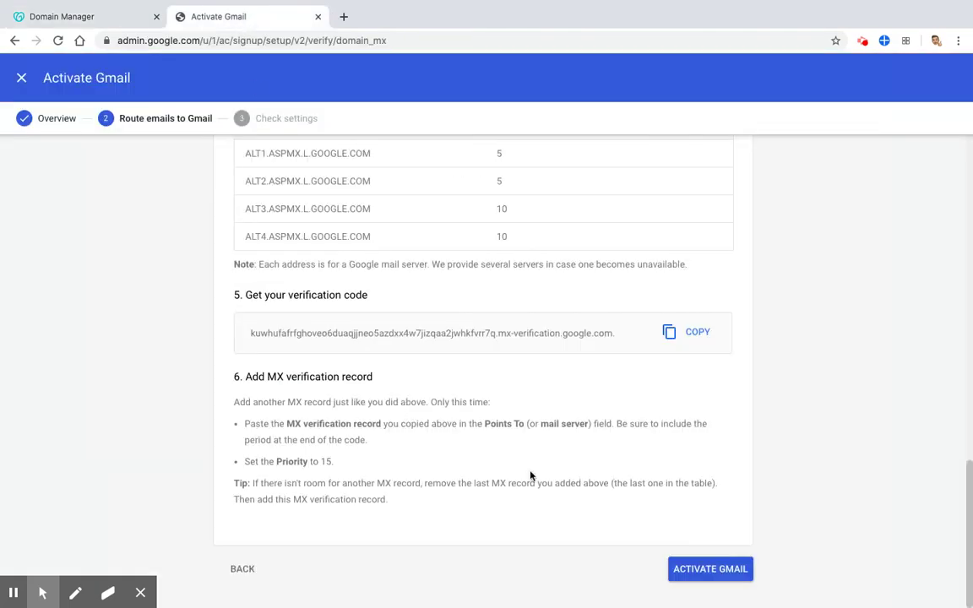
left_click(711, 570)
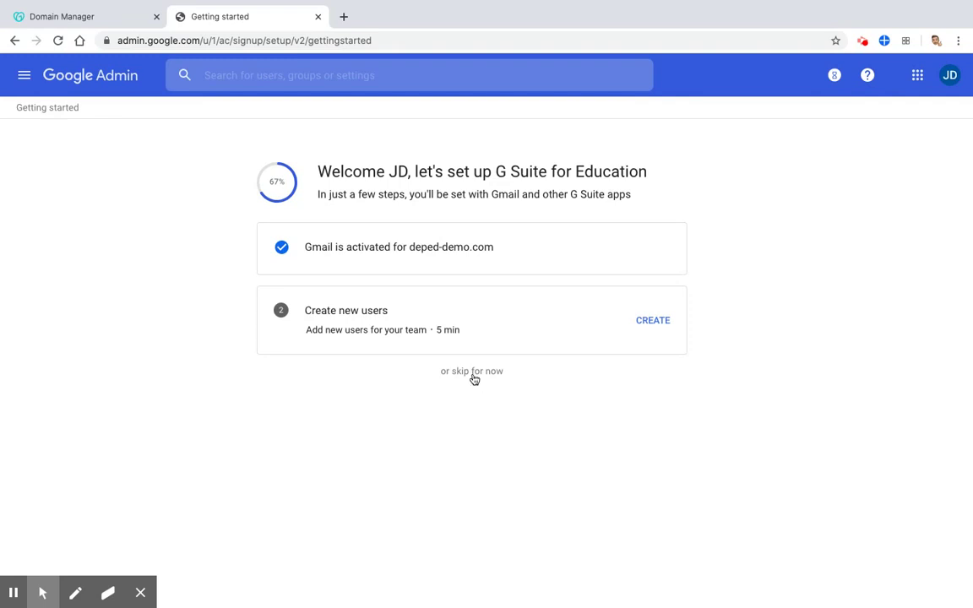
Skip creating users, send yourself a test email, and go to the Gmail inbox
left_click(472, 376)
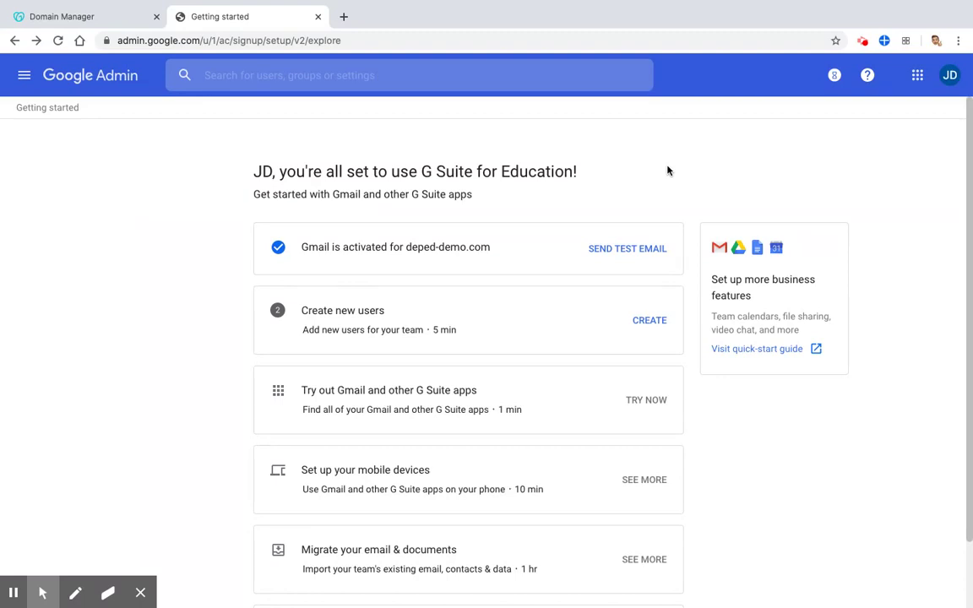
left_click(638, 255)
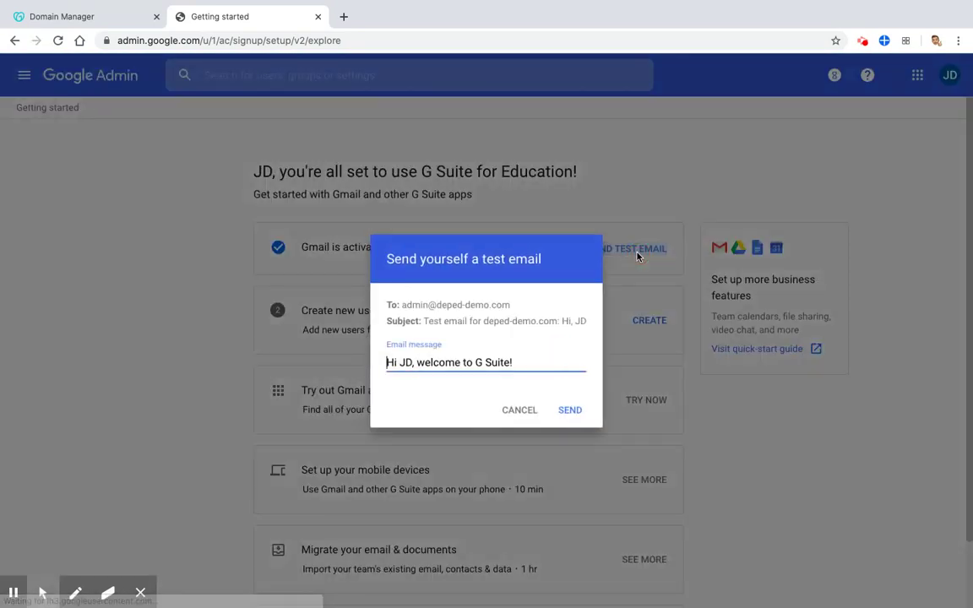
left_click(572, 410)
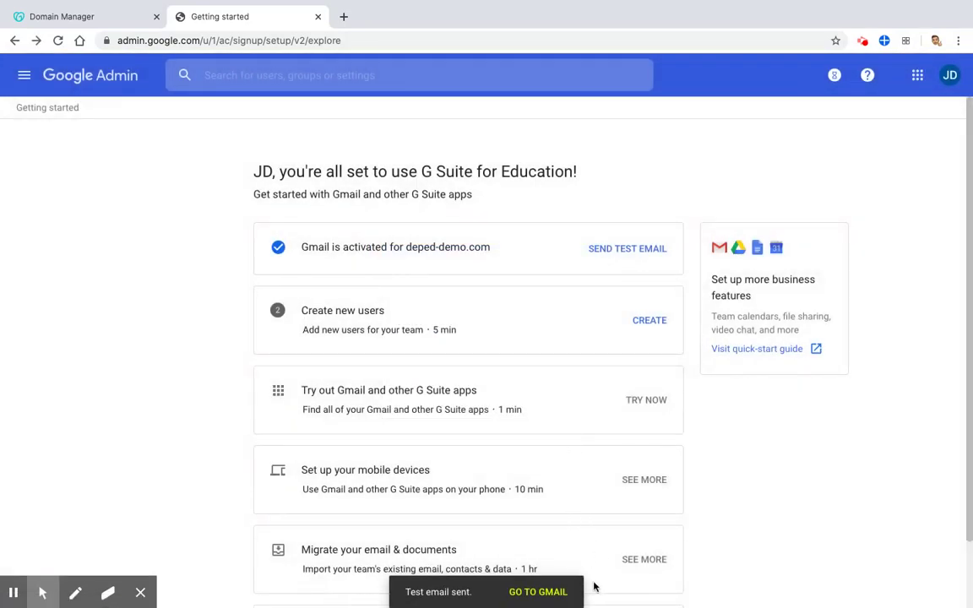
left_click(537, 592)
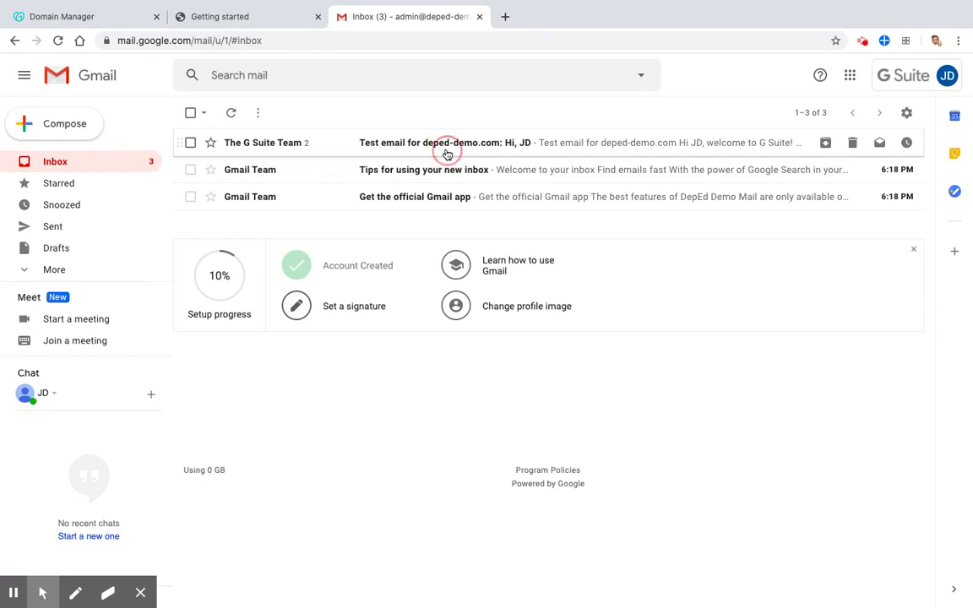
Open the 'Test email for deped-demo.com' conversation in the inbox
left_click(446, 154)
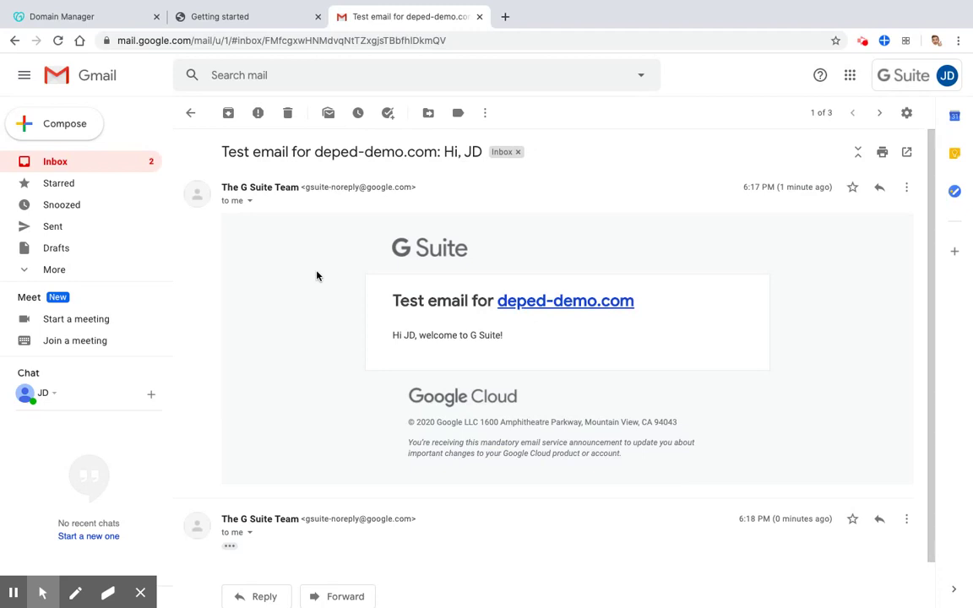
Search Google for 'verify my domain' and open the 'Verify your domain for G Suite' help article
left_click(504, 18)
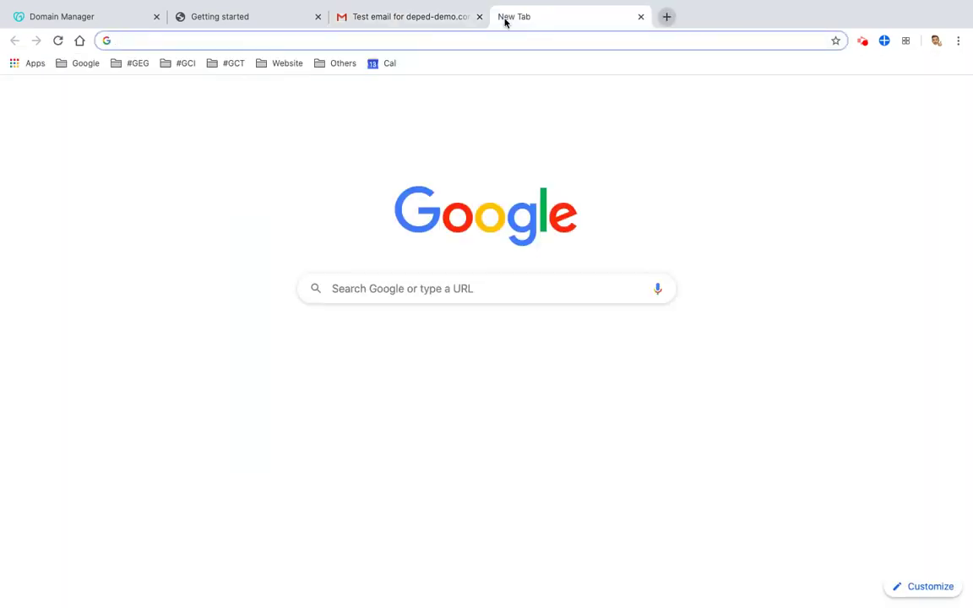
type("verifu")
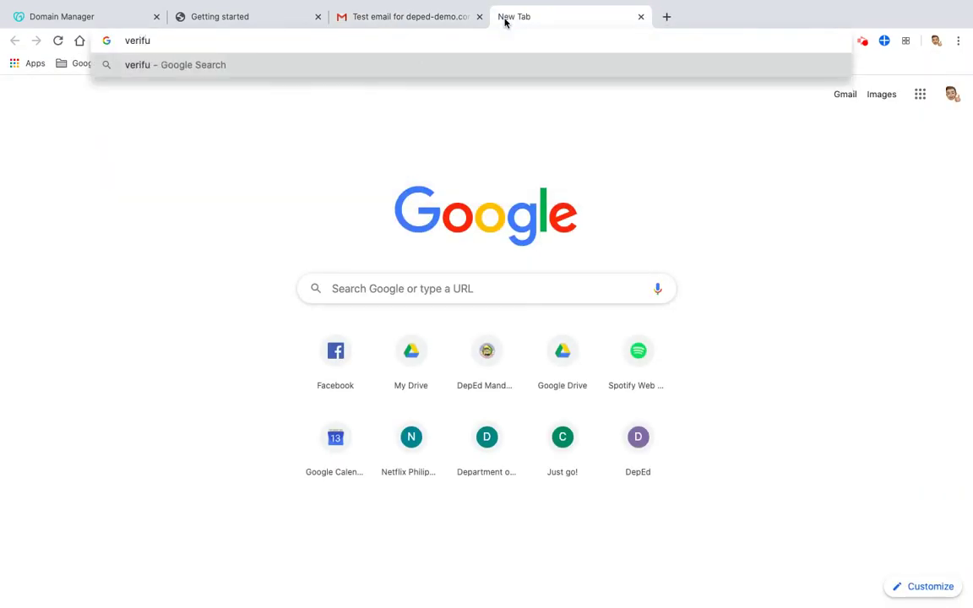
key("BackSpace")
type("y")
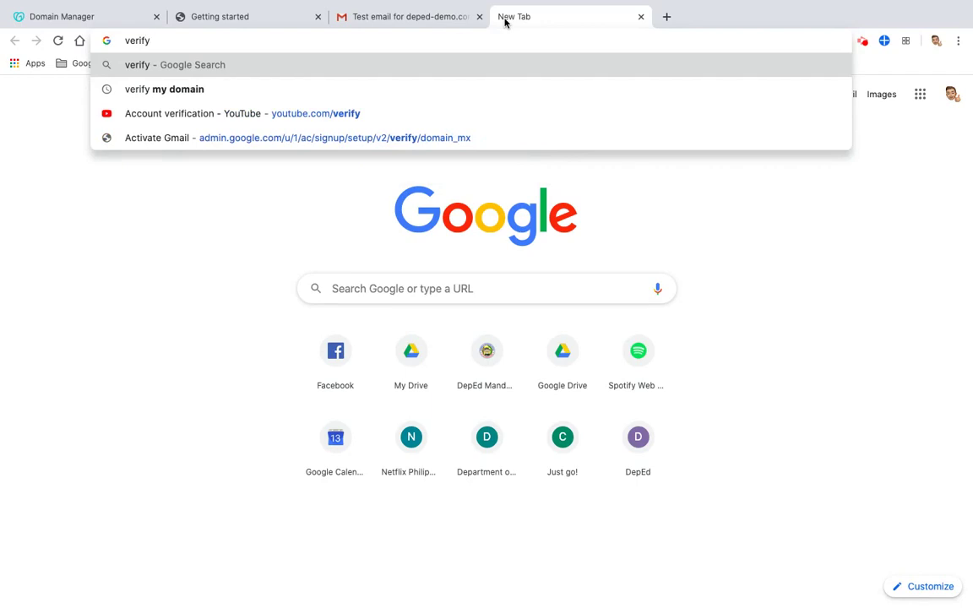
type(" my domain")
key("Return")
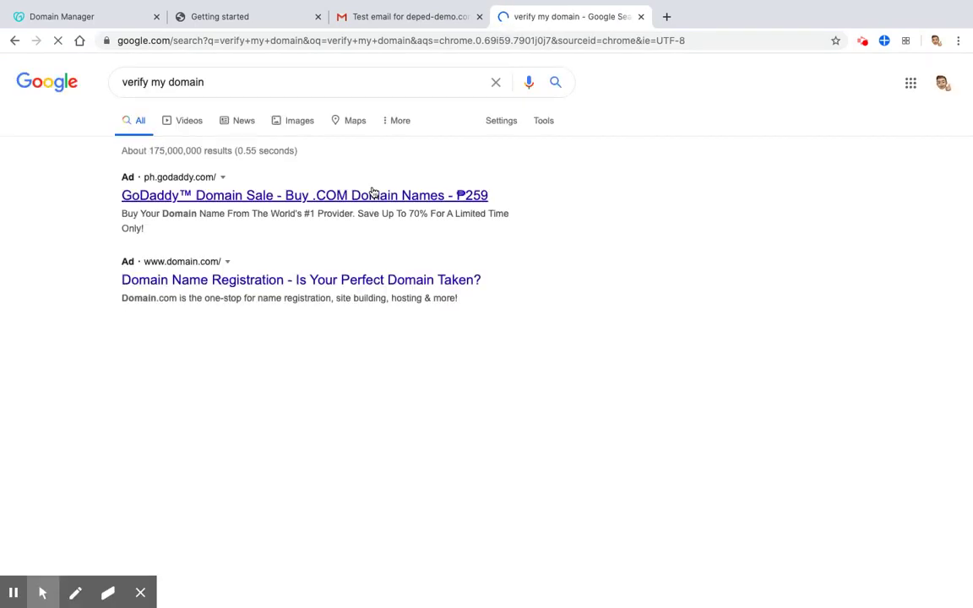
scroll(369, 307, "down", 3)
scroll(369, 308, "down", 5)
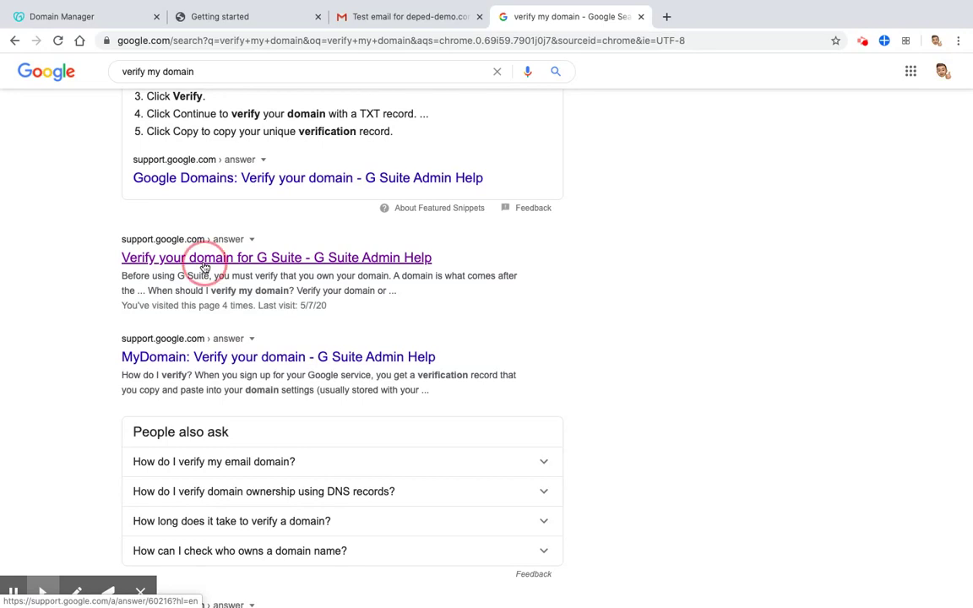
left_click(205, 265)
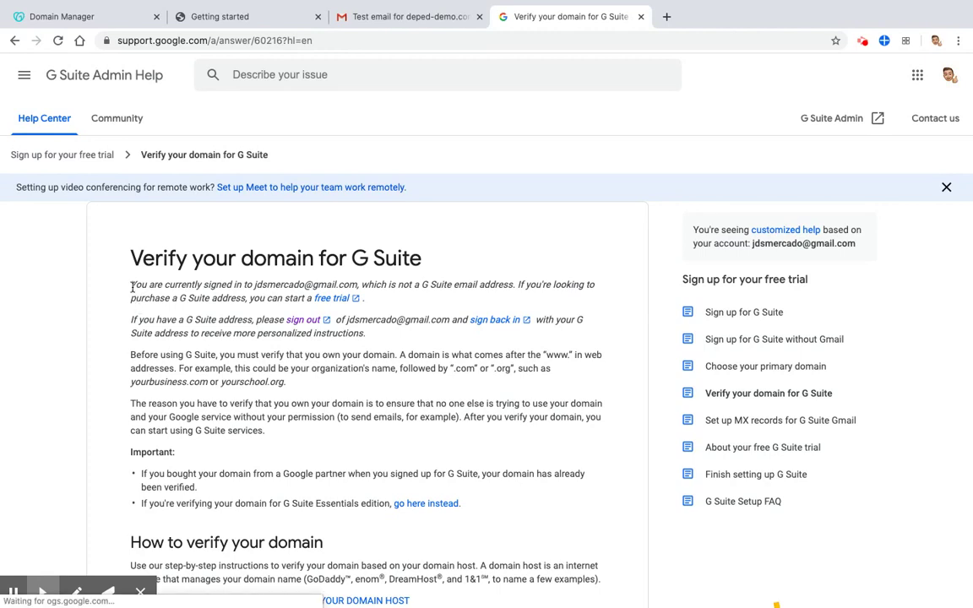
Switch the help article to the domain's admin account so it reports the domain as verified
triple_click(132, 287)
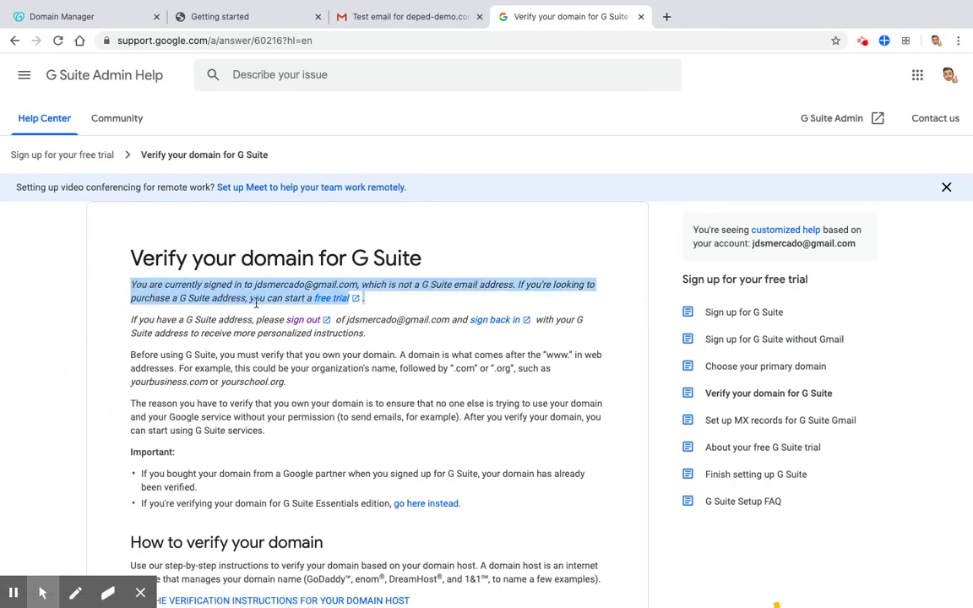
left_click(230, 272)
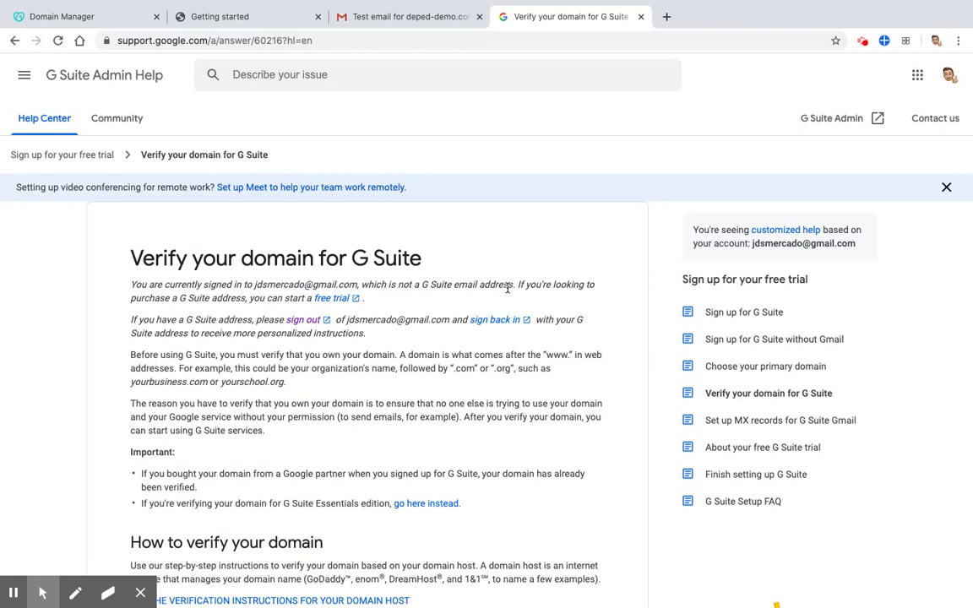
left_click(948, 76)
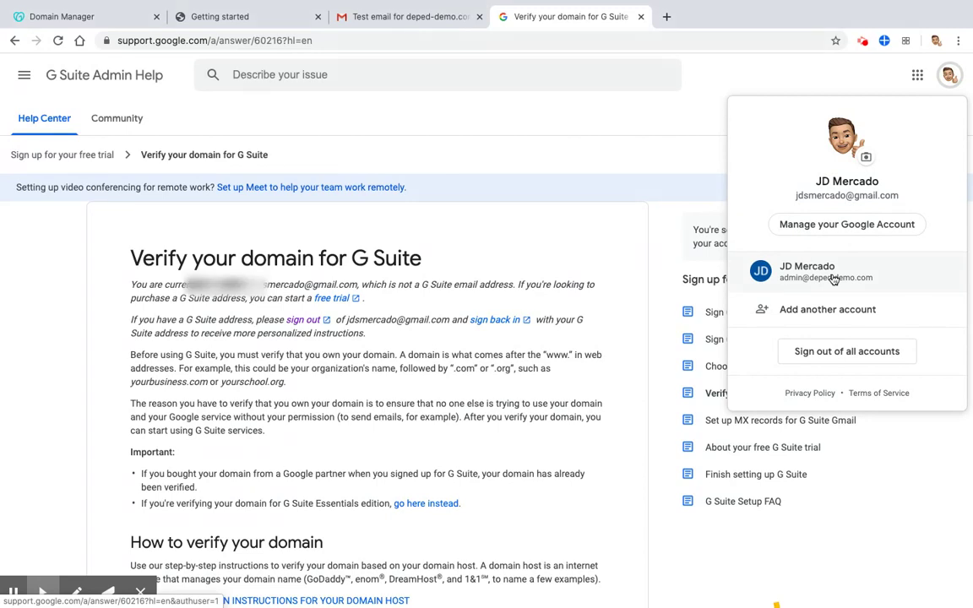
left_click(887, 288)
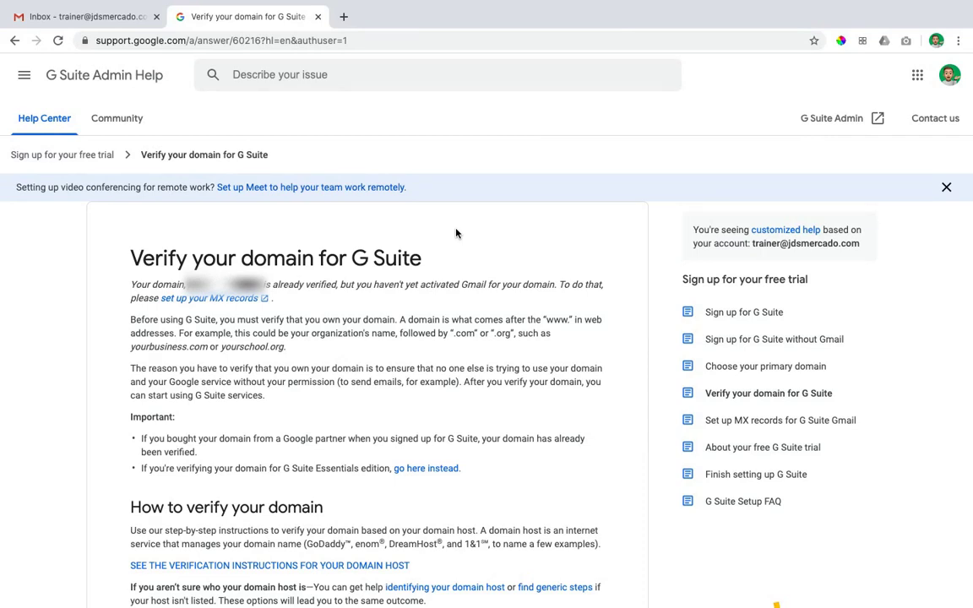
left_click_drag(306, 285, 338, 284)
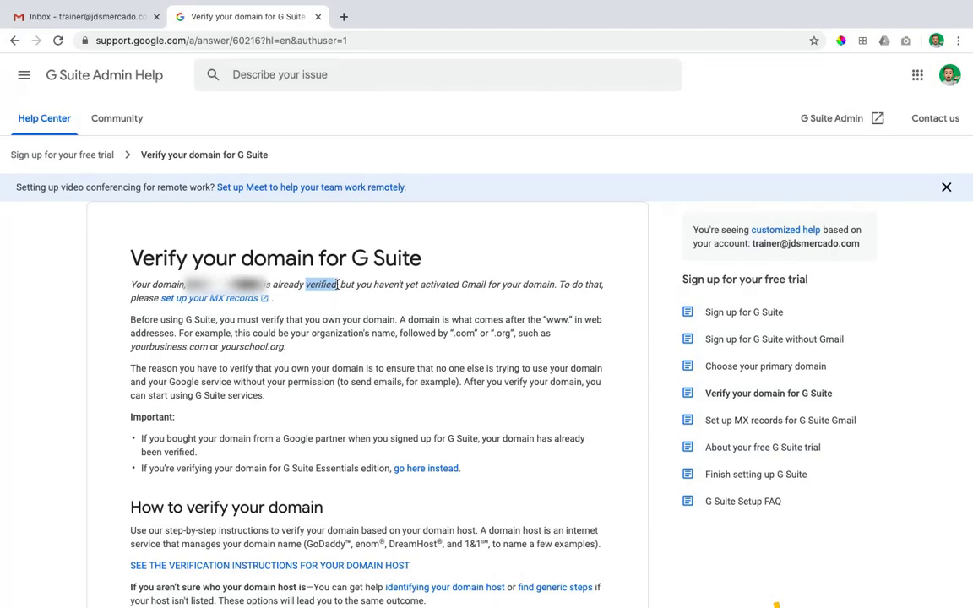